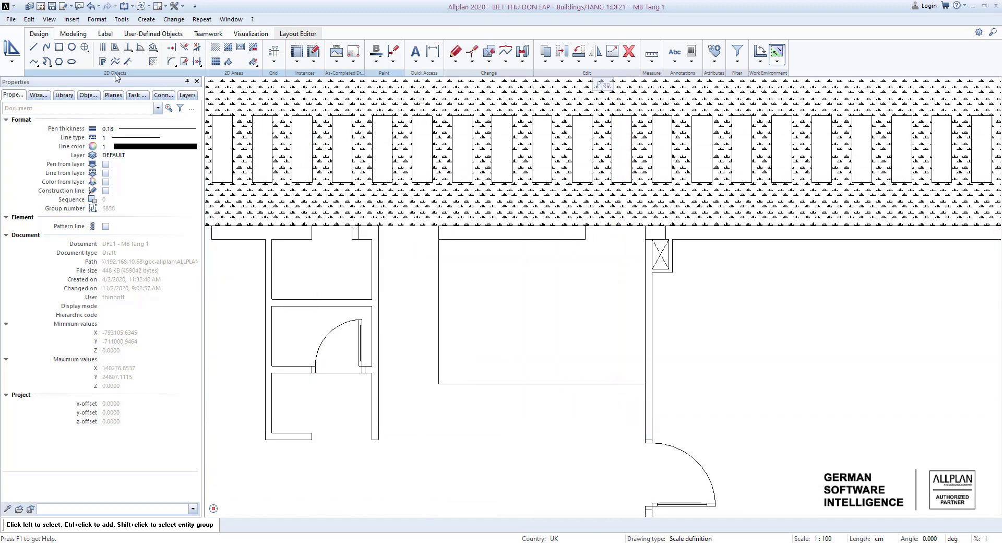
- Draw a horizontal line from the lower-left corner of the stairwell rectangle to the right face of the adjacent room wall
{"action": "left_click", "coordinate": [35, 48]}
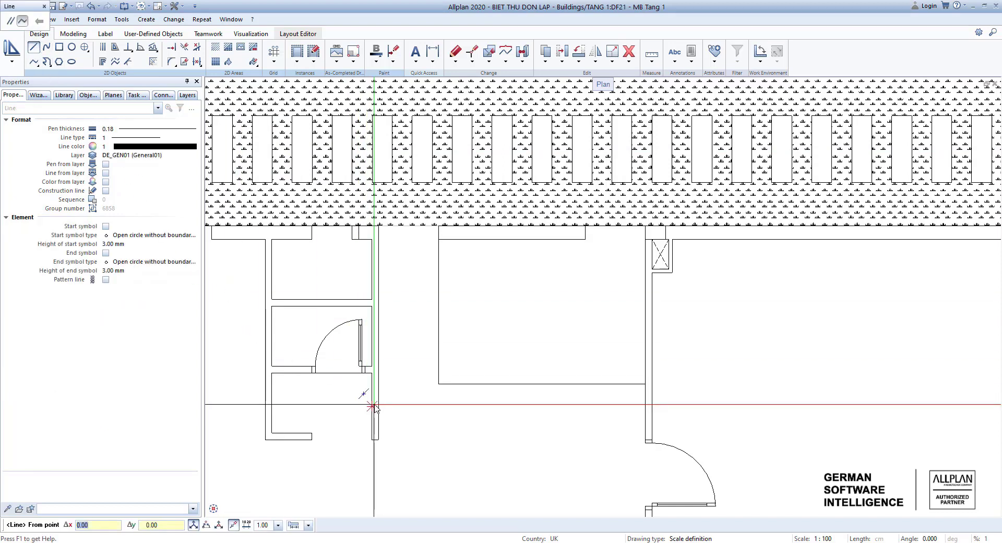
{"action": "left_click", "coordinate": [438, 384]}
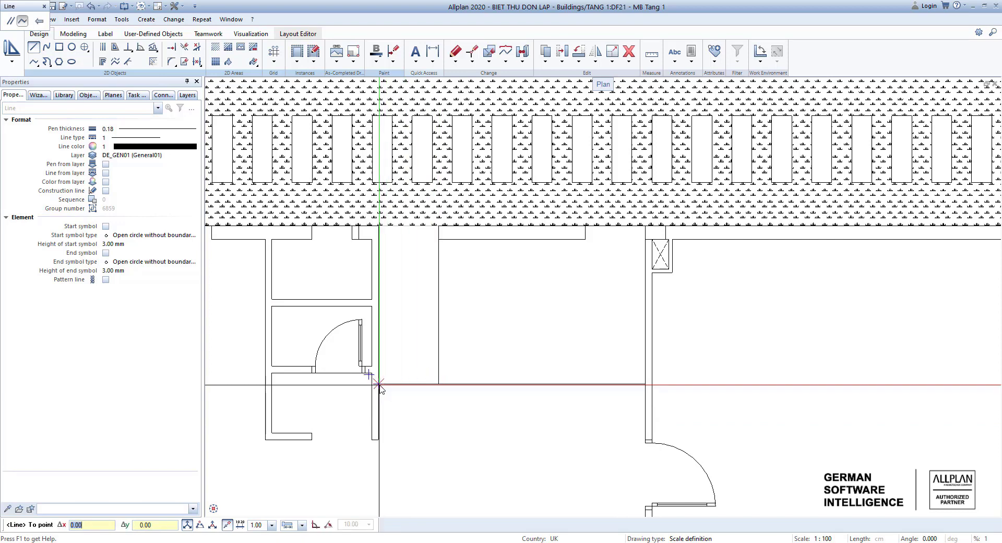
{"action": "left_click", "coordinate": [379, 384]}
{"action": "key", "text": "Escape"}
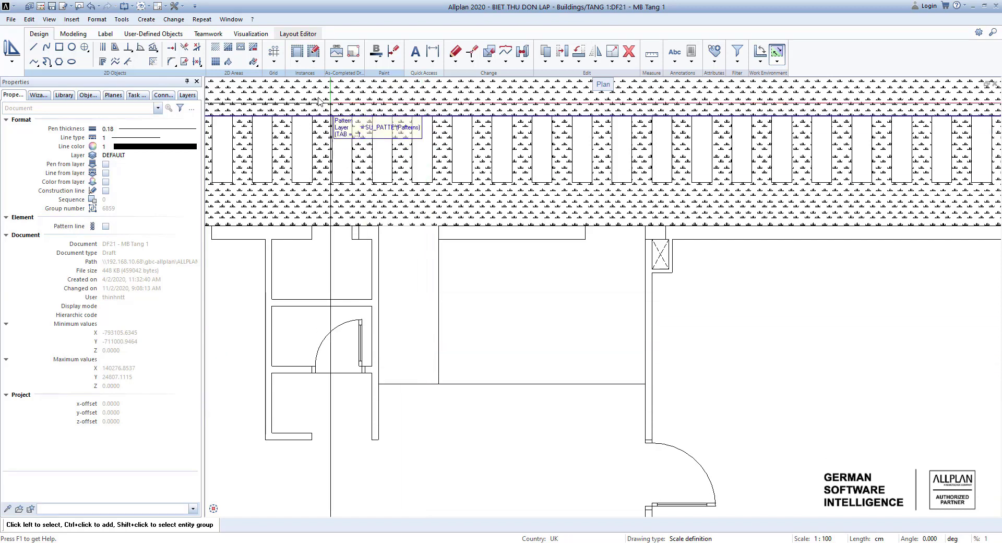
- Create six parallel tread lines above the new horizontal line, spaced 250 apart
{"action": "left_click", "coordinate": [107, 48]}
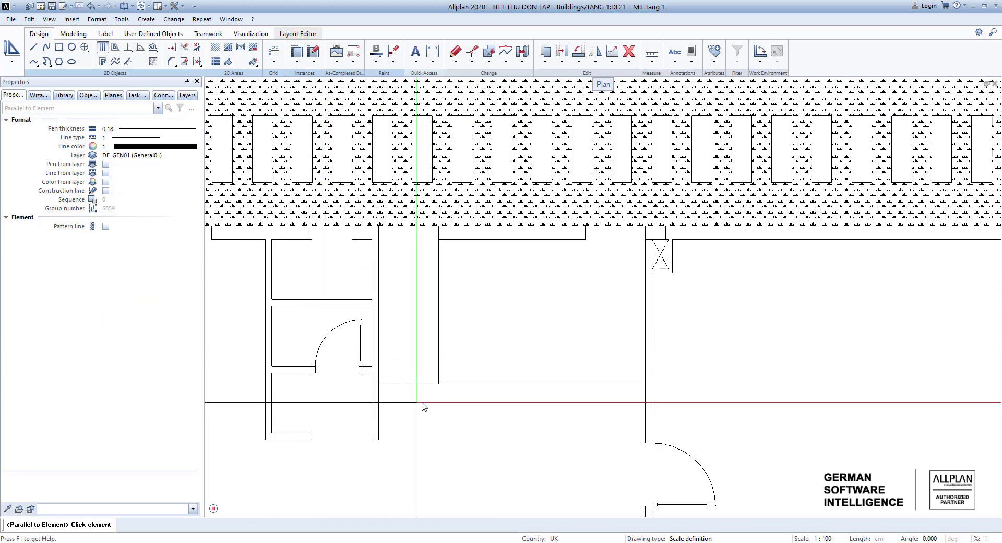
{"action": "left_click", "coordinate": [426, 384]}
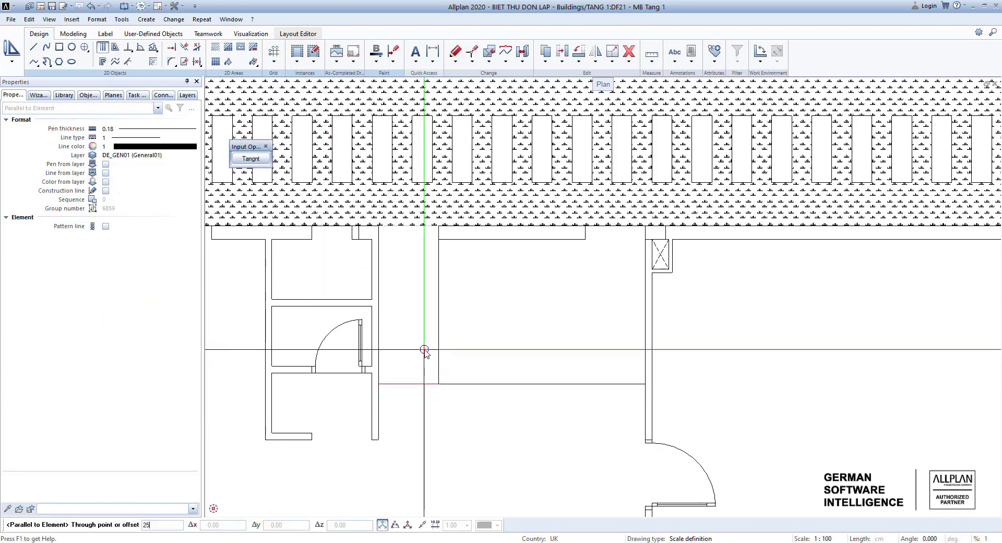
{"action": "key", "text": "Return"}
{"action": "left_click", "coordinate": [416, 395]}
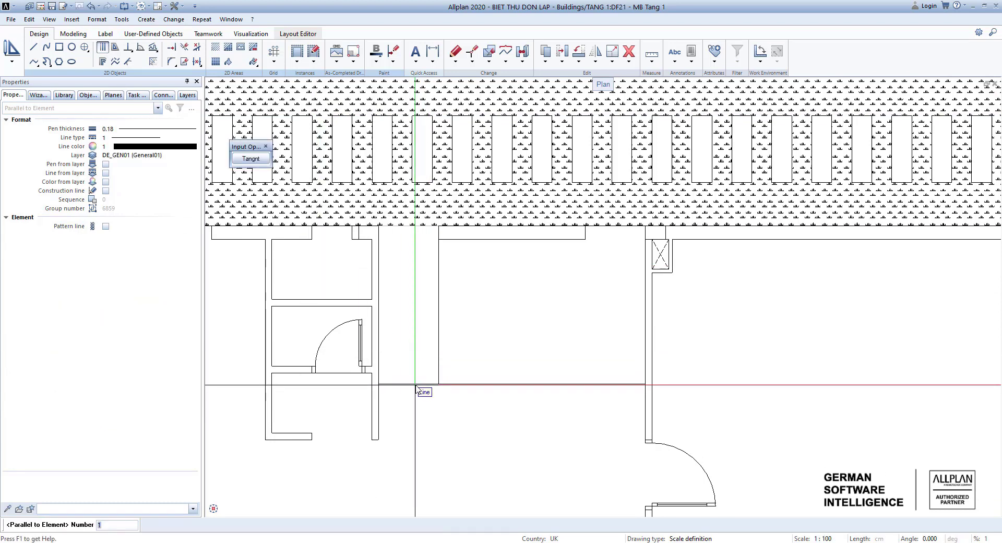
{"action": "key", "text": "Return"}
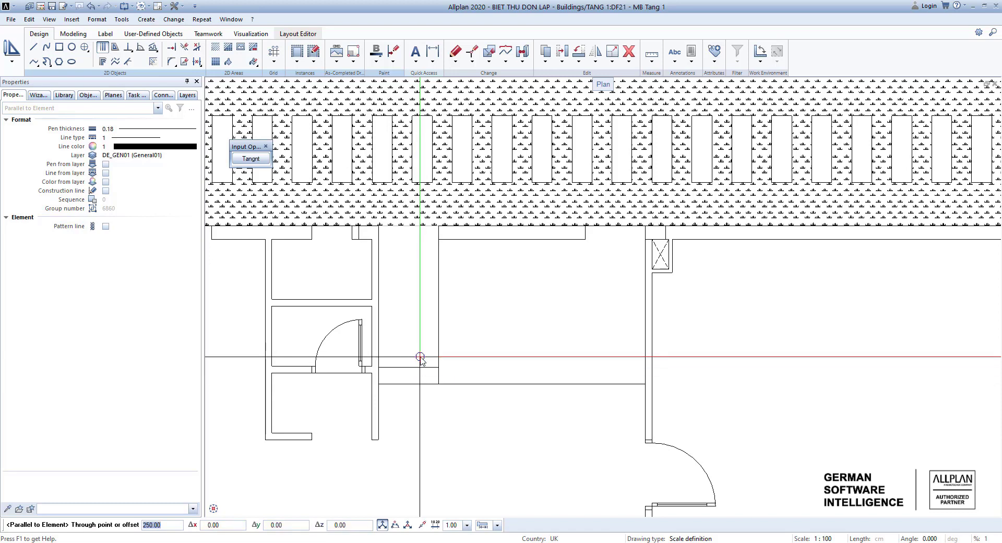
{"action": "left_click", "coordinate": [420, 358]}
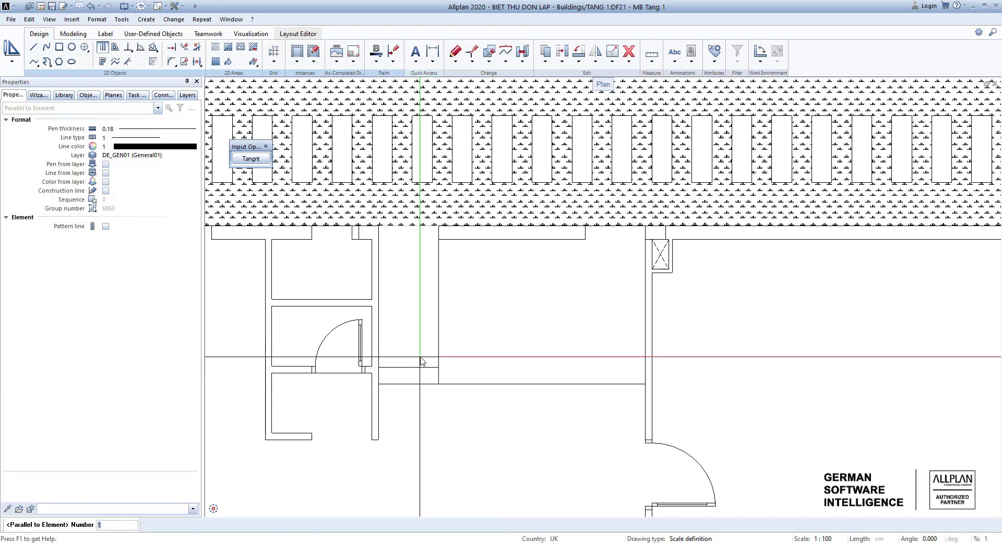
{"action": "key", "text": "Return"}
{"action": "key", "text": "Escape"}
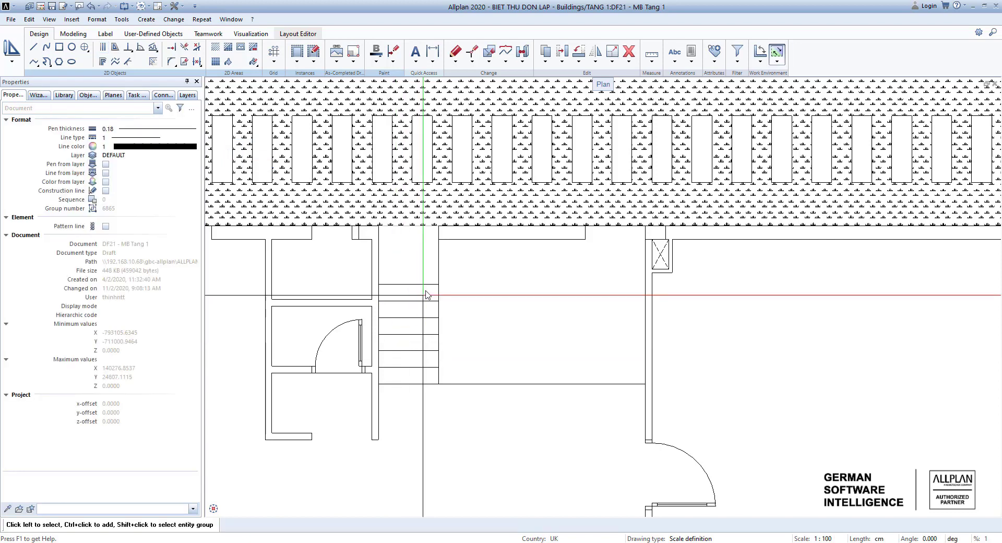
- Create one parallel copy of the vertical line beside the treads, offset 70 to its right
{"action": "scroll", "coordinate": [263, 424], "scroll_direction": "up", "scroll_amount": 1}
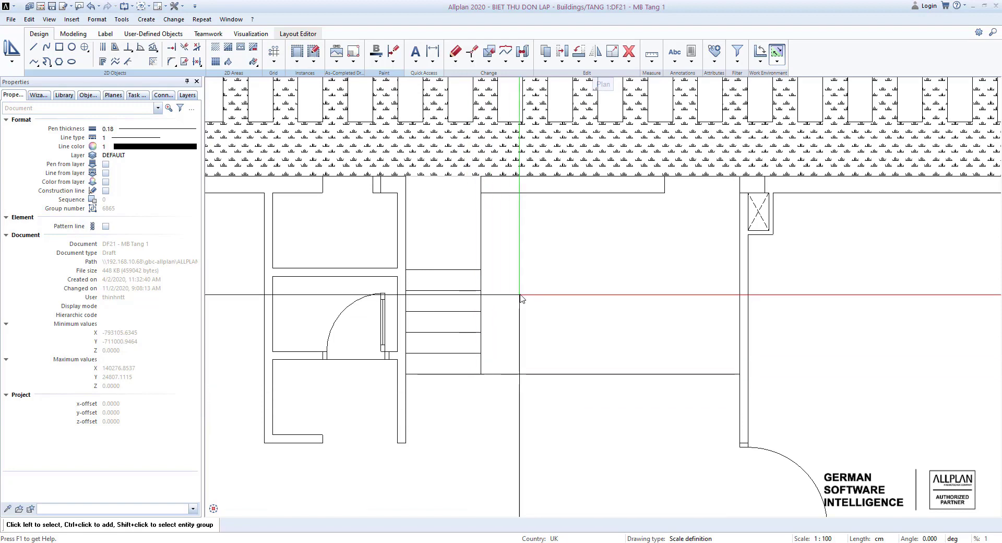
{"action": "middle_click_drag", "start_coordinate": [521, 297], "coordinate": [467, 297]}
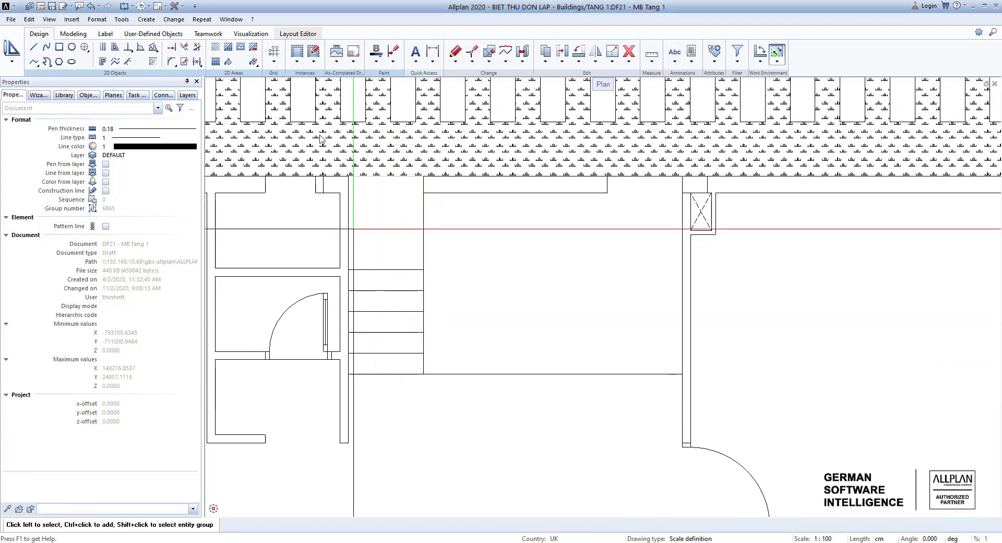
{"action": "left_click", "coordinate": [103, 47]}
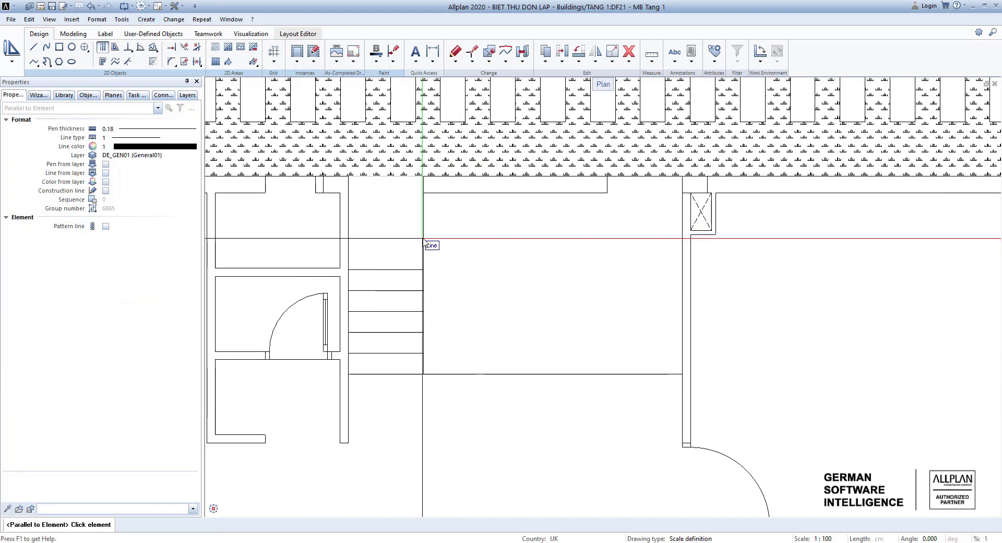
{"action": "key", "text": "Return"}
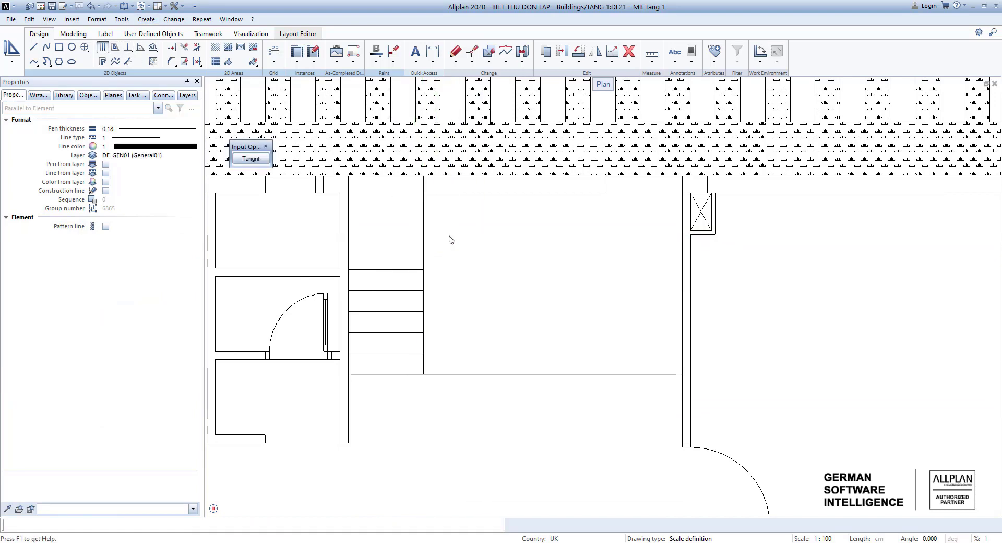
{"action": "left_click", "coordinate": [436, 230]}
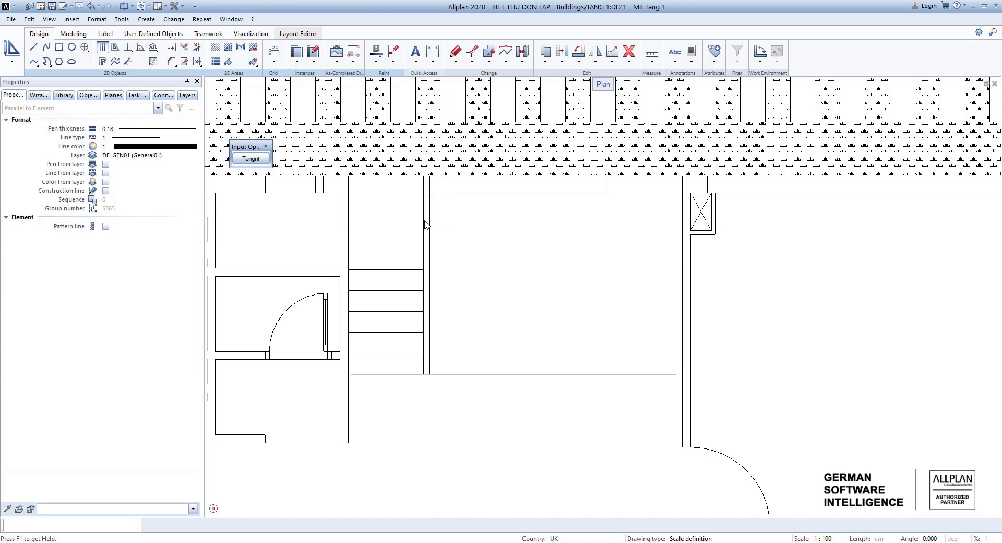
{"action": "key", "text": "Return"}
{"action": "key", "text": "Escape"}
- Create one parallel copy of the horizontal wall line above the stairwell, offset 900 downward
{"action": "left_click", "coordinate": [102, 47]}
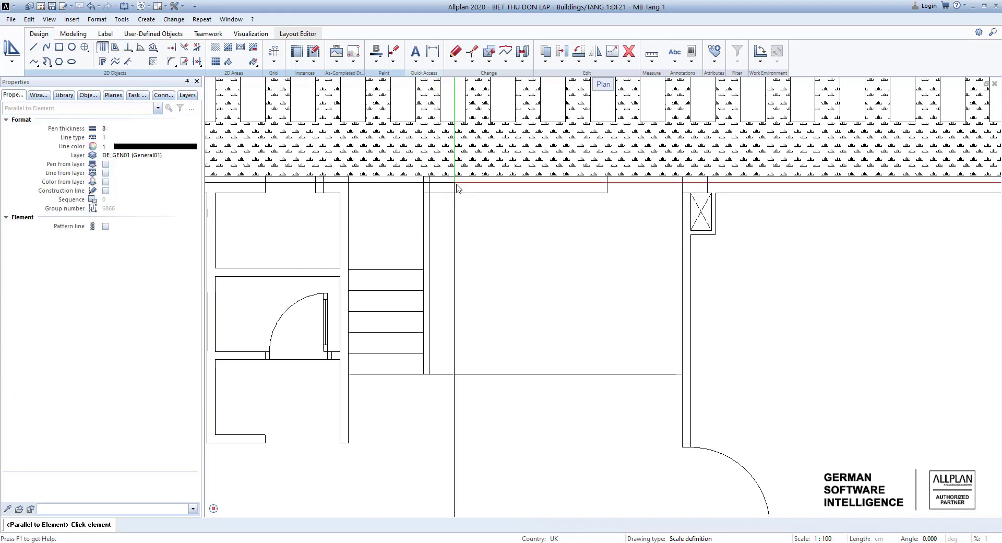
{"action": "left_click", "coordinate": [460, 193]}
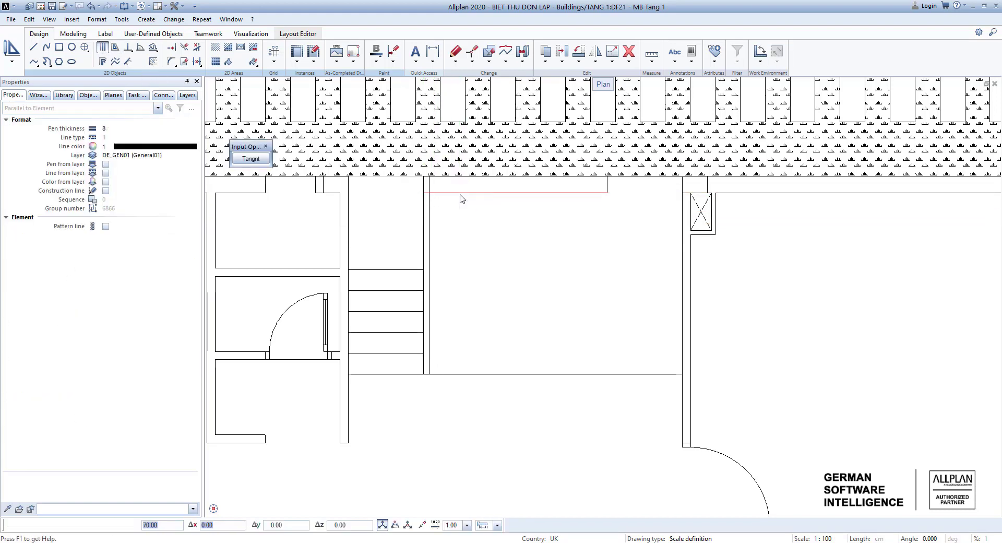
{"action": "type", "text": "900"}
{"action": "key", "text": "Return"}
{"action": "left_click", "coordinate": [467, 230]}
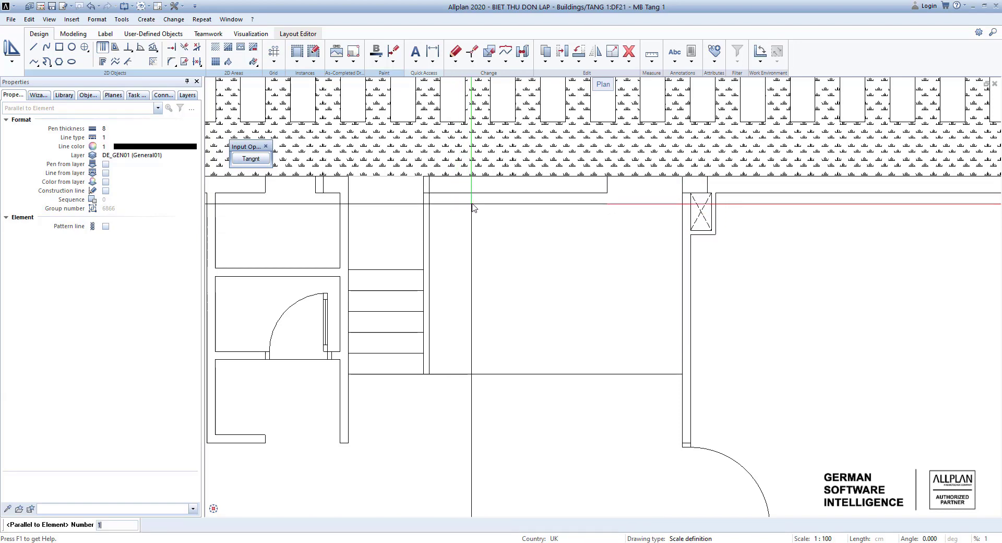
{"action": "key", "text": "Return"}
{"action": "key", "text": "Escape"}
- Create one parallel copy below the new horizontal line, matching the gap between the two vertical lines beside the treads
{"action": "scroll", "coordinate": [463, 273], "scroll_direction": "up", "scroll_amount": 4}
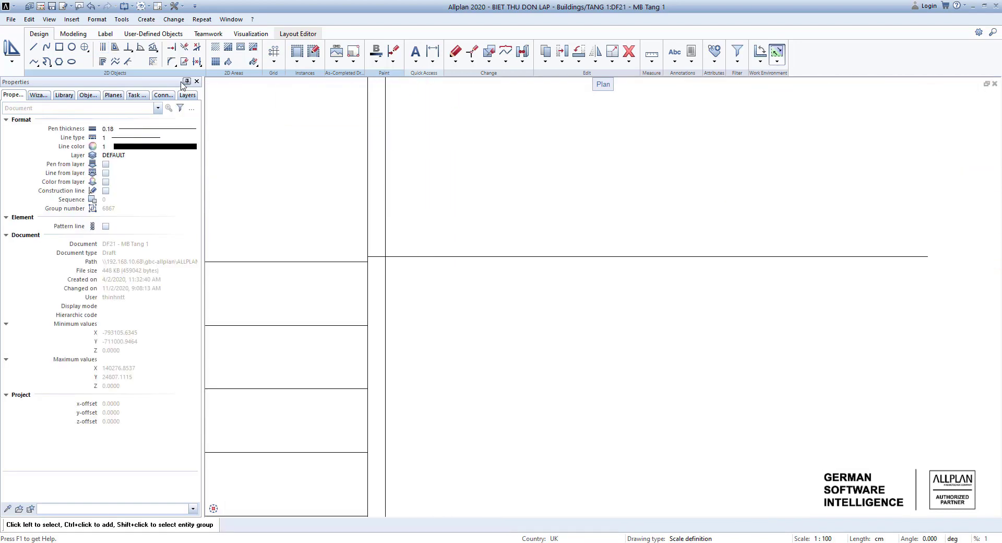
{"action": "left_click", "coordinate": [104, 48]}
{"action": "left_click", "coordinate": [487, 260]}
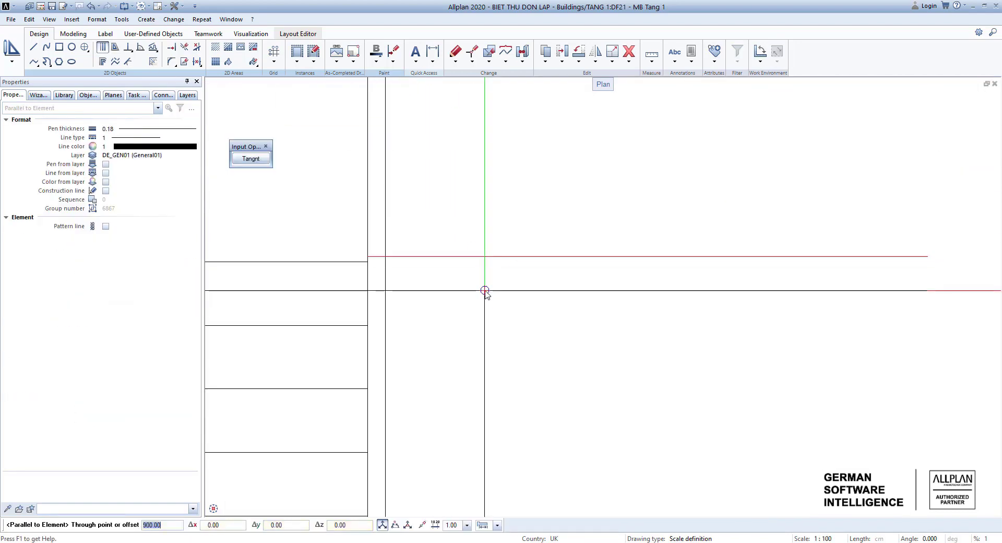
{"action": "key", "text": "Return"}
{"action": "left_click", "coordinate": [486, 294]}
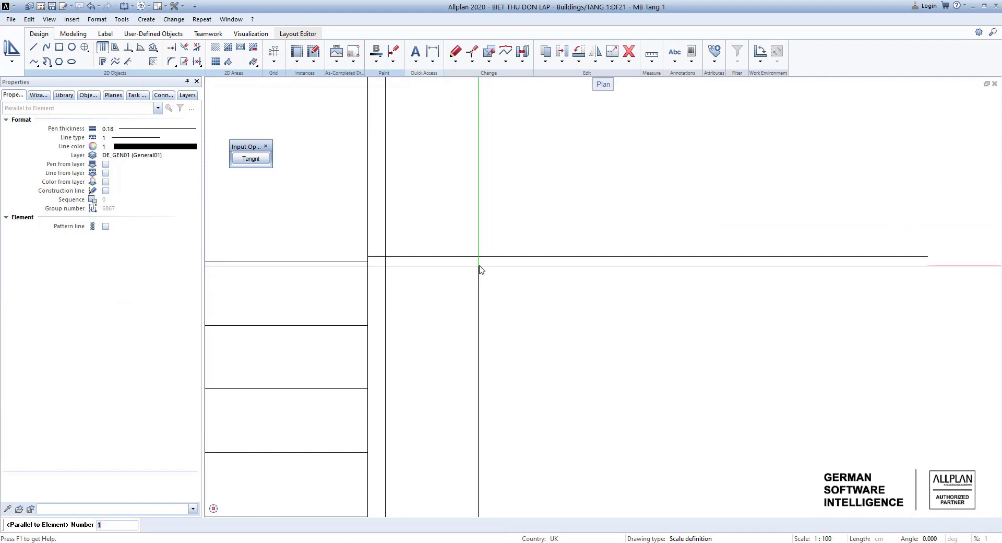
{"action": "key", "text": "Return"}
{"action": "key", "text": "Escape"}
{"action": "key", "text": "Escape"}
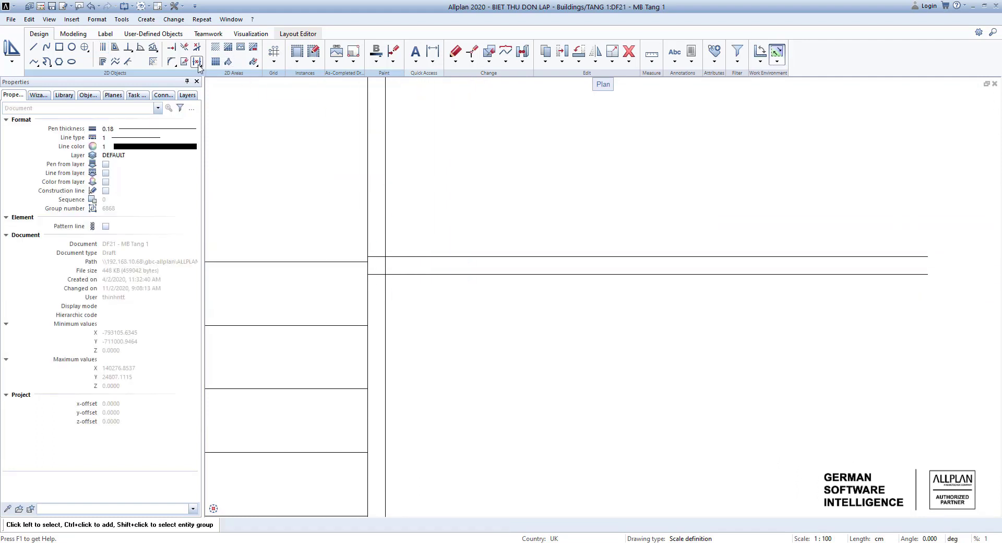
- Delete the two short segments crossing inside the corner where the vertical and horizontal line pairs meet
{"action": "left_click", "coordinate": [198, 64]}
{"action": "left_click", "coordinate": [385, 263]}
{"action": "left_click", "coordinate": [380, 274]}
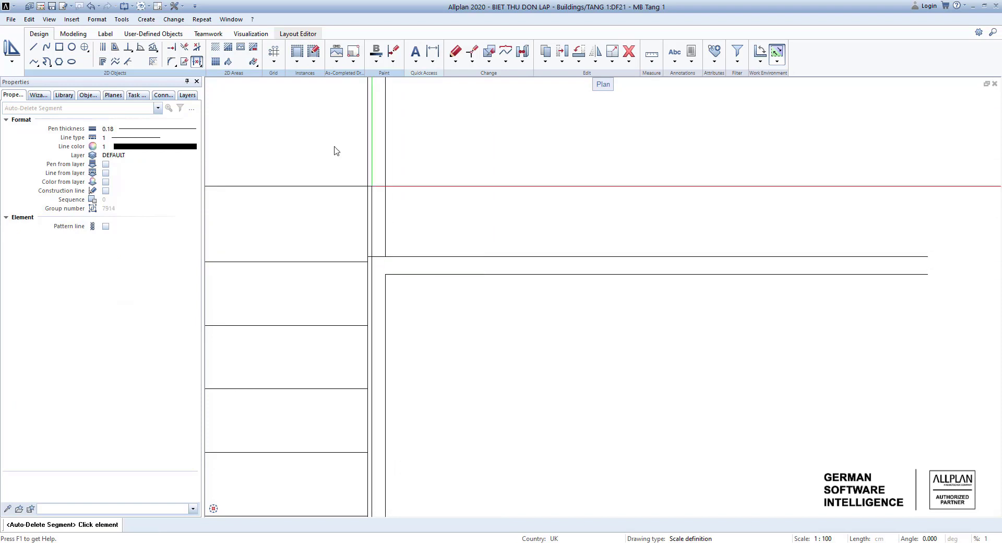
{"action": "key", "text": "Escape"}
- Fillet the outer corner of the double line with radius 90 and the inner corner with radius 20
{"action": "left_click", "coordinate": [172, 62]}
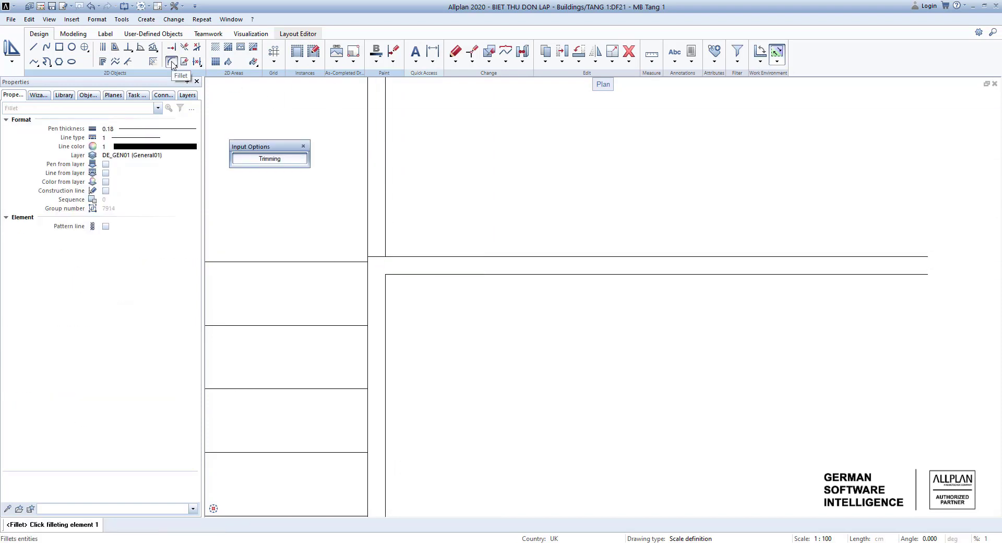
{"action": "left_click", "coordinate": [369, 276]}
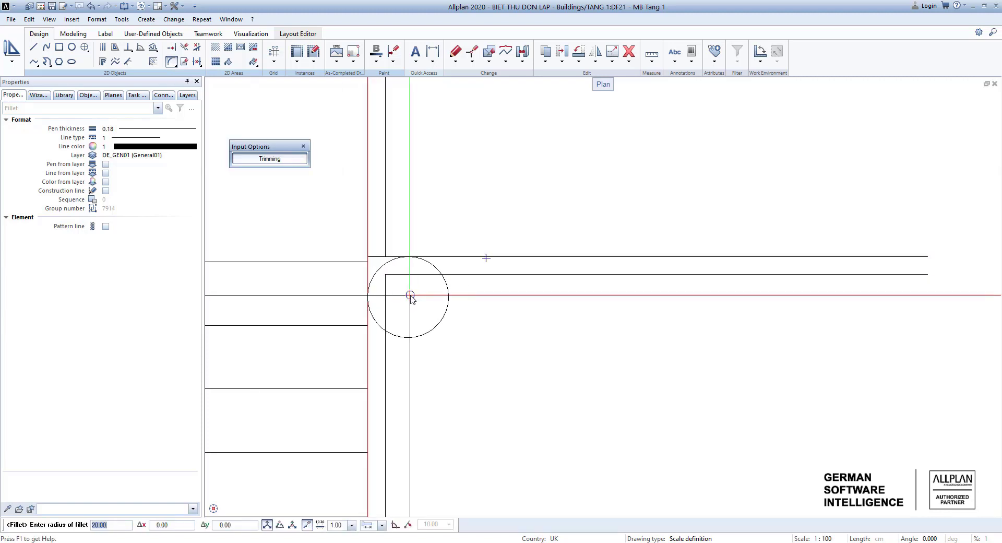
{"action": "type", "text": "90"}
{"action": "key", "text": "Return"}
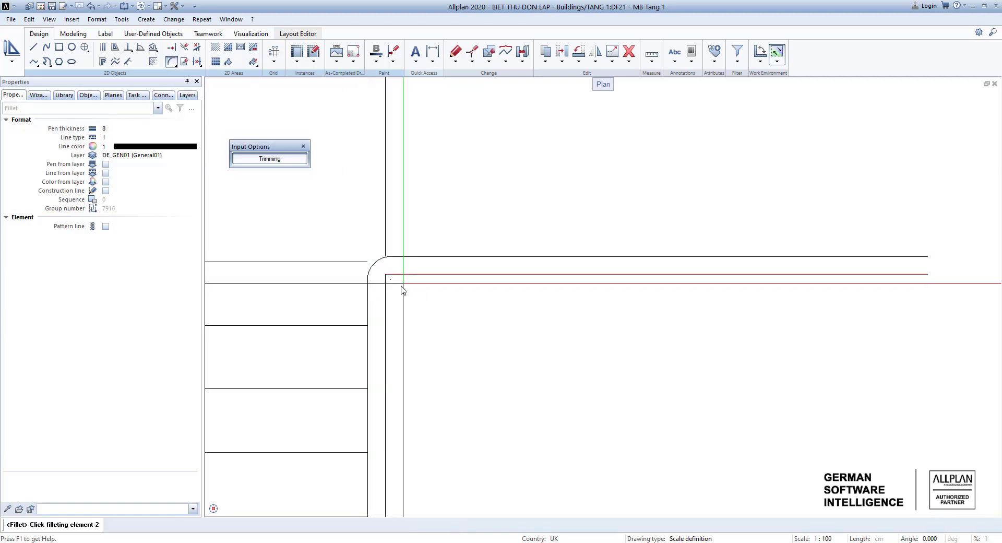
{"action": "left_click", "coordinate": [387, 297]}
{"action": "type", "text": "20"}
{"action": "key", "text": "Return"}
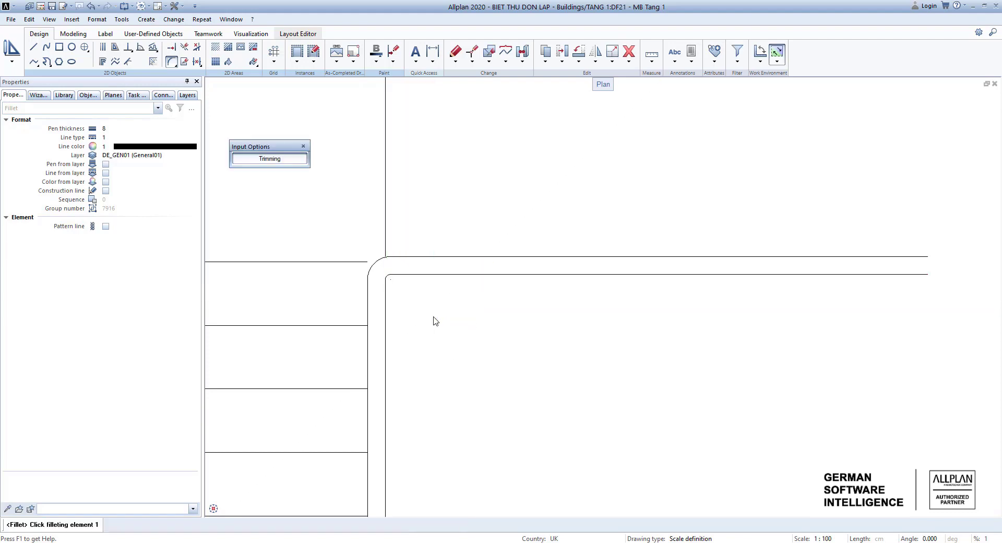
{"action": "key", "text": "Escape"}
- Delete the leftover vertical line segment between the rounded corner and the upper wall
{"action": "left_click", "coordinate": [385, 213]}
{"action": "scroll", "coordinate": [479, 229], "scroll_direction": "down", "scroll_amount": 5}
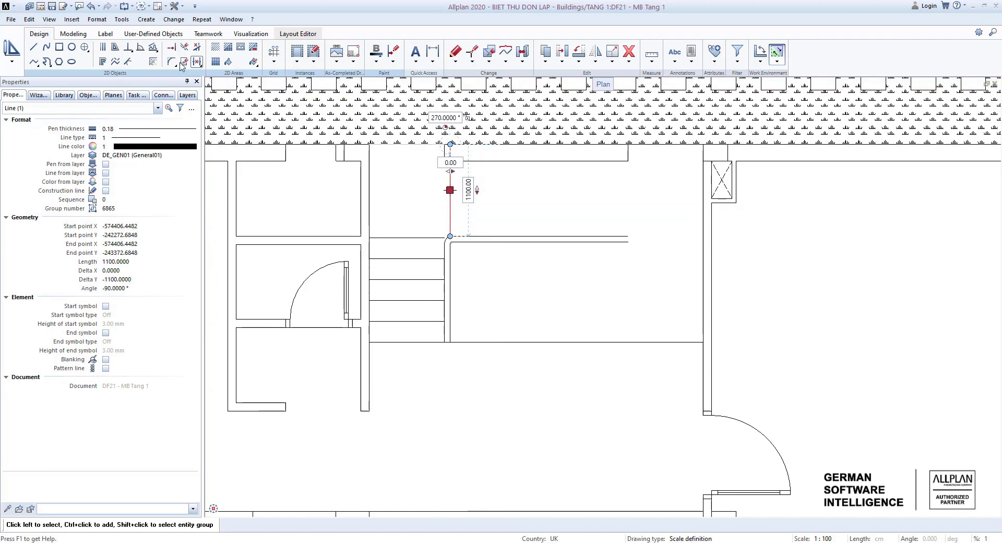
{"action": "left_click", "coordinate": [197, 62]}
{"action": "left_click", "coordinate": [450, 177]}
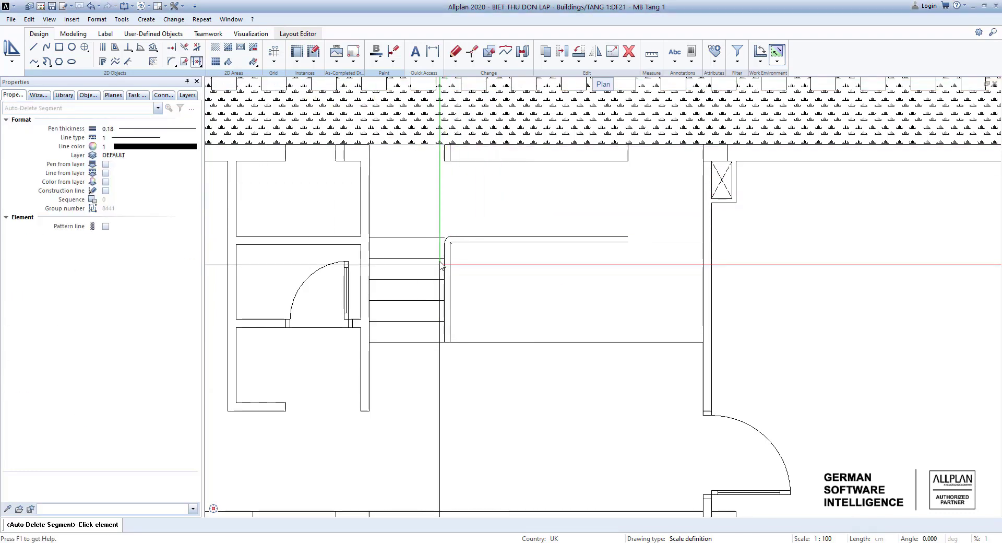
- Stretch the right end of the top tread line so it meets the arc of the outer rounded corner
{"action": "scroll", "coordinate": [445, 247], "scroll_direction": "up", "scroll_amount": 5}
{"action": "key", "text": "Escape"}
{"action": "key", "text": "s"}
{"action": "left_click_drag", "start_coordinate": [449, 178], "coordinate": [437, 197]}
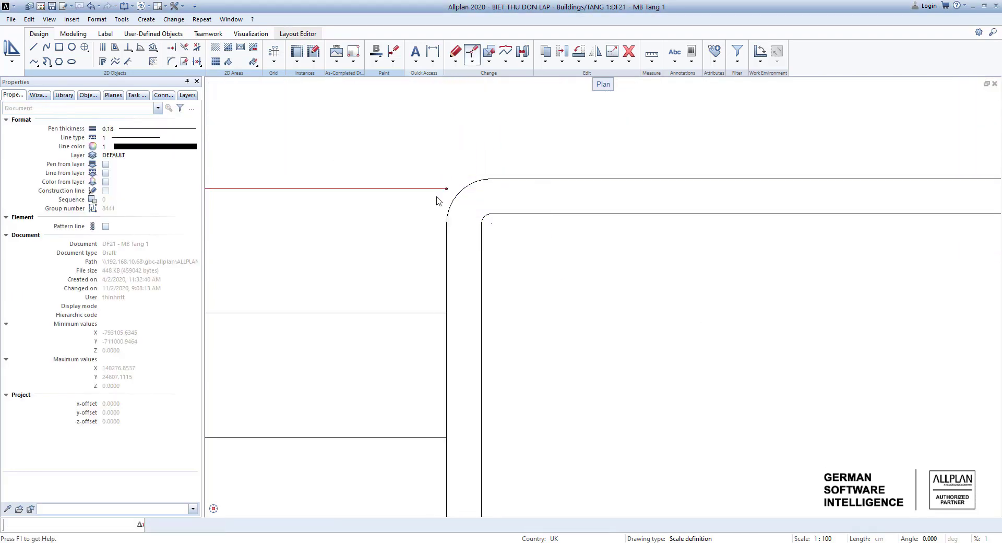
{"action": "left_click", "coordinate": [447, 189]}
{"action": "left_click", "coordinate": [463, 188]}
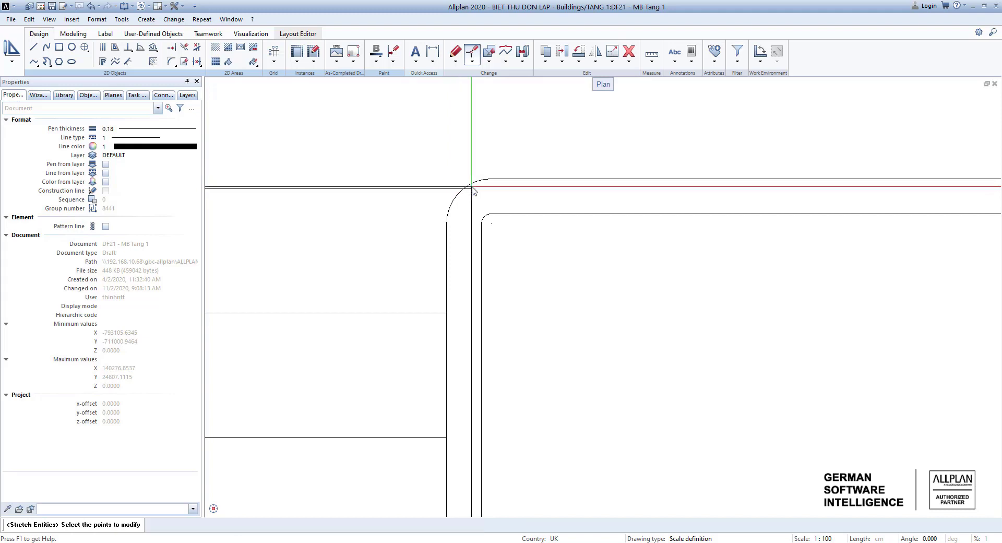
{"action": "key", "text": "Escape"}
{"action": "left_click", "coordinate": [469, 189]}
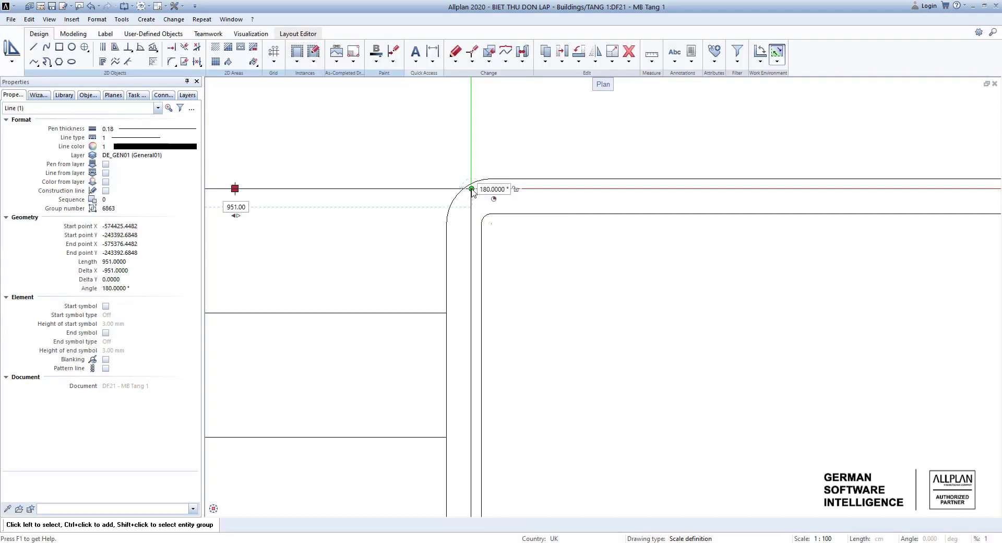
{"action": "left_click", "coordinate": [469, 188]}
{"action": "left_click", "coordinate": [463, 188]}
{"action": "key", "text": "Escape"}
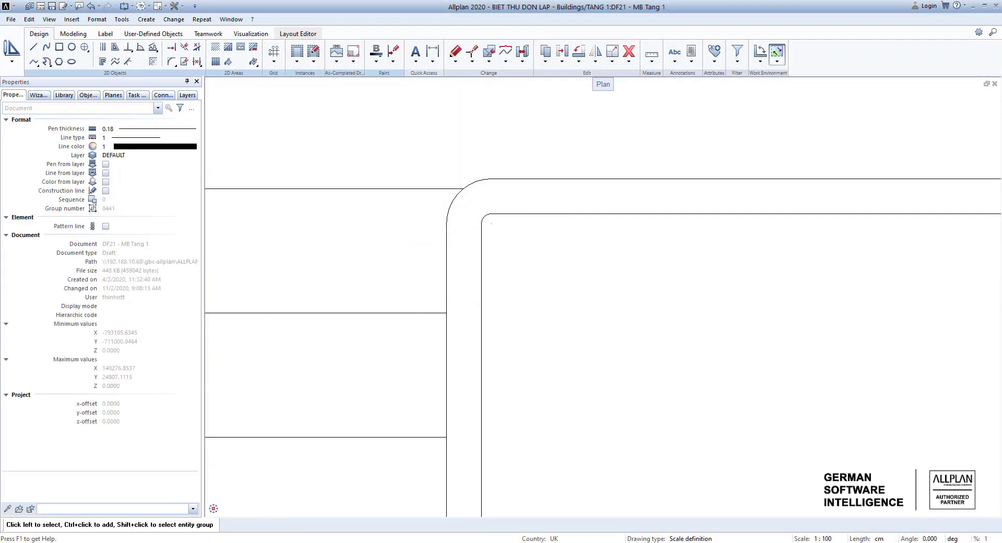
{"action": "scroll", "coordinate": [454, 317], "scroll_direction": "down", "scroll_amount": 4}
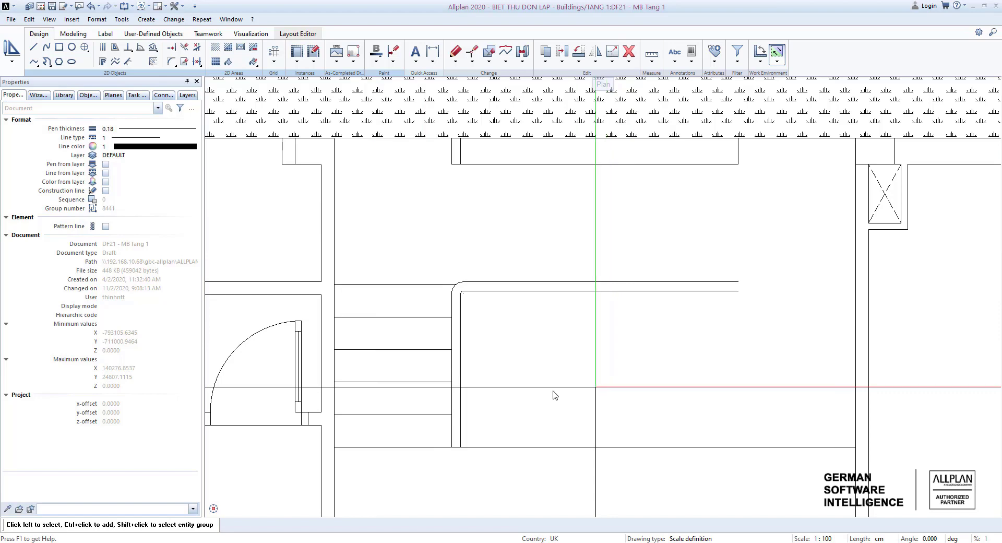
{"action": "scroll", "coordinate": [305, 173], "scroll_direction": "down", "scroll_amount": 2}
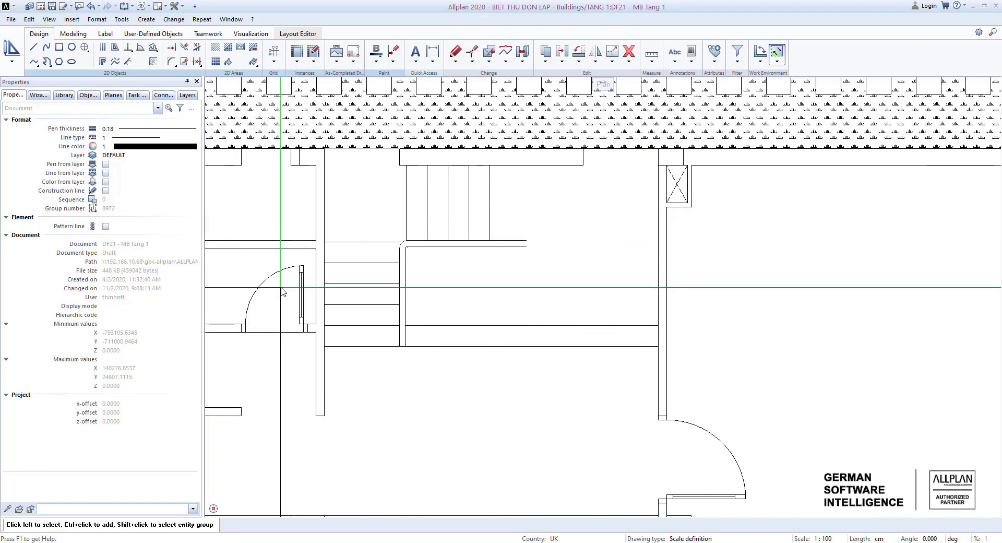
{"action": "scroll", "coordinate": [291, 358], "scroll_direction": "up", "scroll_amount": 3}
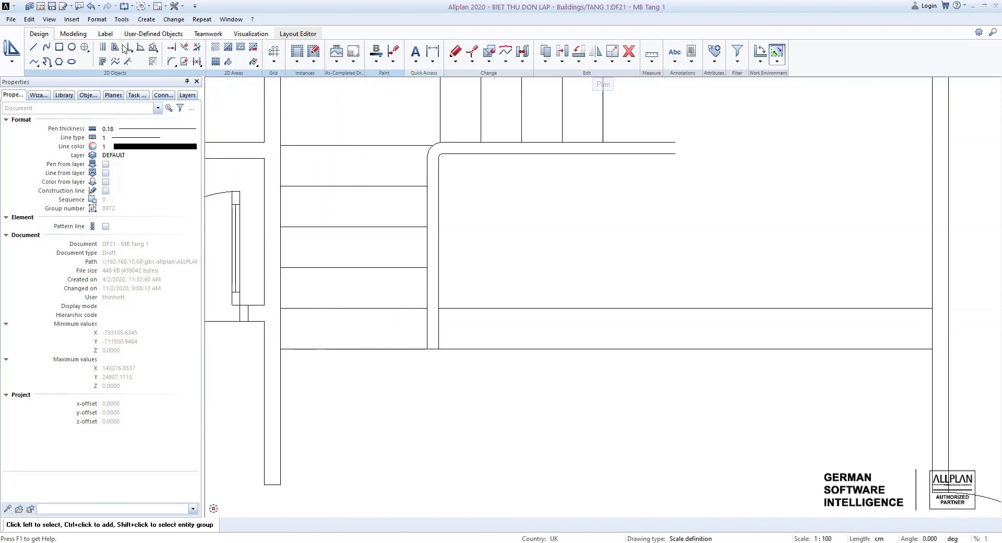
- Create one parallel line 20 above the bottom tread line of the lower stair flight
{"action": "left_click", "coordinate": [101, 51]}
{"action": "scroll", "coordinate": [327, 319], "scroll_direction": "up", "scroll_amount": 3}
{"action": "middle_click_drag", "start_coordinate": [369, 337], "coordinate": [457, 309]}
{"action": "left_click", "coordinate": [415, 353]}
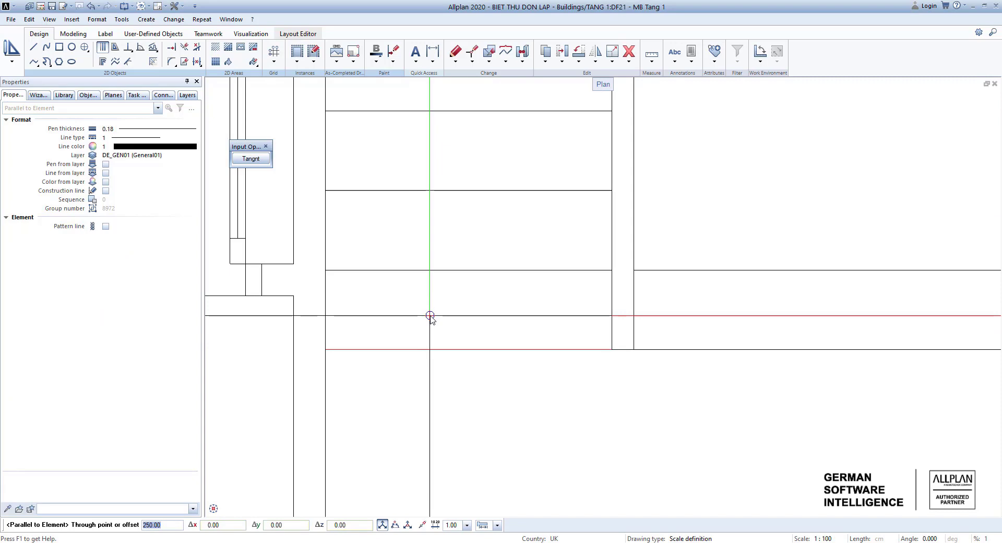
{"action": "type", "text": "20"}
{"action": "key", "text": "Return"}
{"action": "left_click", "coordinate": [428, 321]}
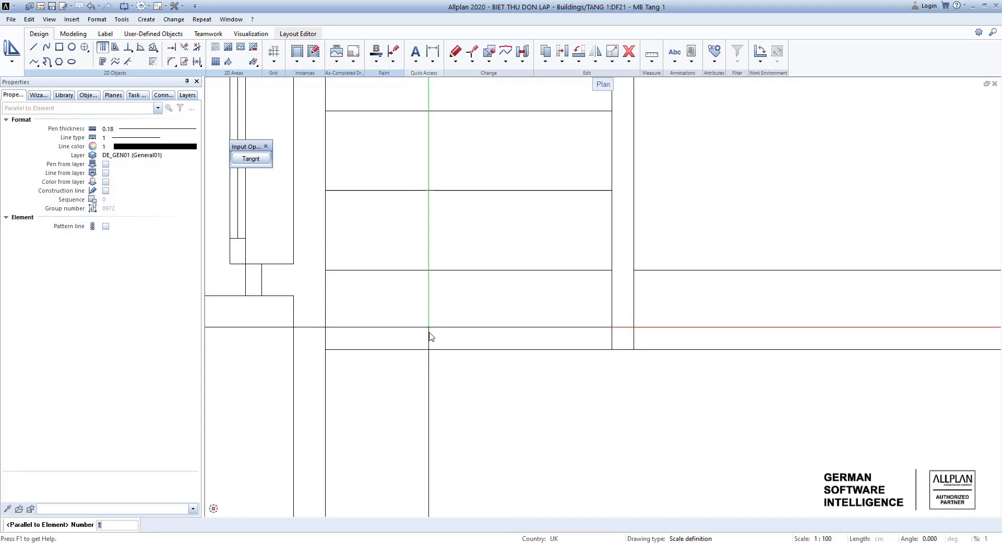
{"action": "key", "text": "Return"}
{"action": "key", "text": "Escape"}
- Give the new offset line above the bottom tread pen thickness 0.18 and dashed line type 3
{"action": "left_click", "coordinate": [381, 343]}
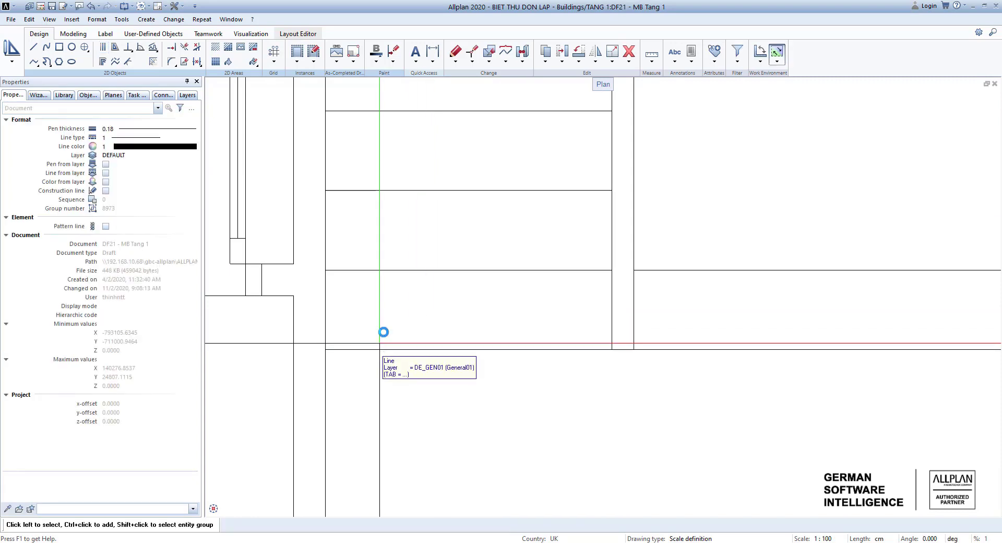
{"action": "left_click", "coordinate": [154, 129]}
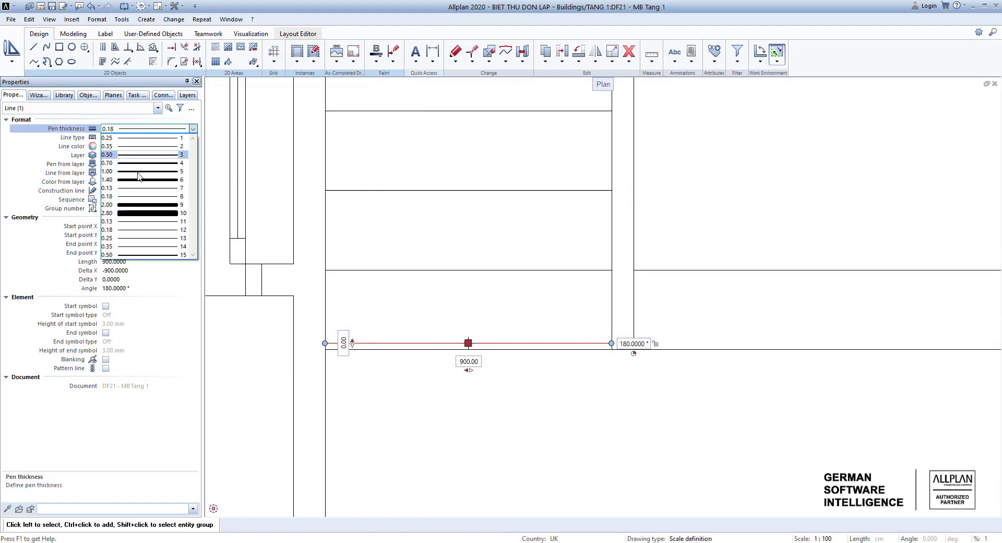
{"action": "left_click", "coordinate": [135, 196]}
{"action": "left_click", "coordinate": [147, 138]}
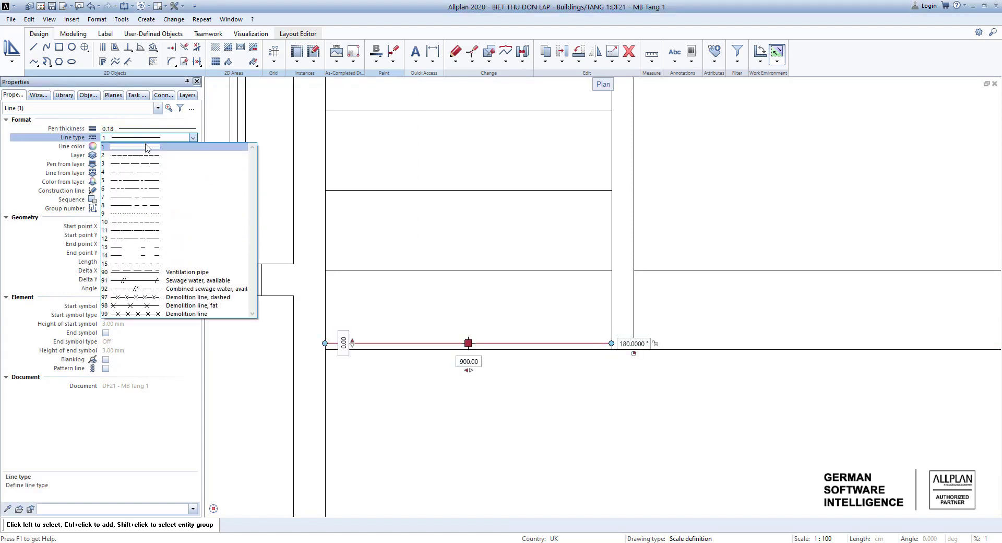
{"action": "left_click", "coordinate": [143, 164]}
{"action": "key", "text": "Escape"}
{"action": "scroll", "coordinate": [483, 311], "scroll_direction": "down", "scroll_amount": 4}
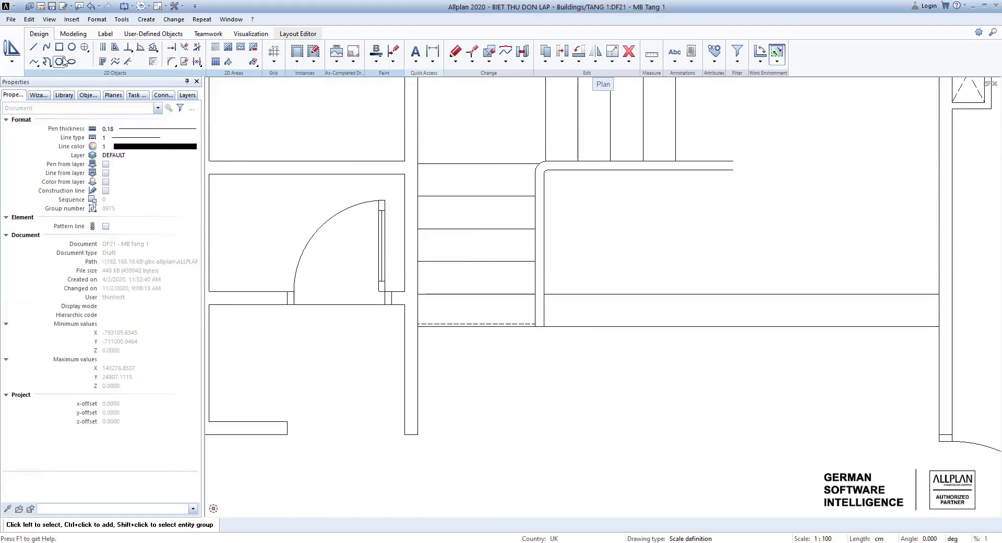
- Create five upward parallel copies of the dashed line at 250 spacing across the lower flight's treads
{"action": "left_click", "coordinate": [104, 47]}
{"action": "scroll", "coordinate": [490, 313], "scroll_direction": "up", "scroll_amount": 3}
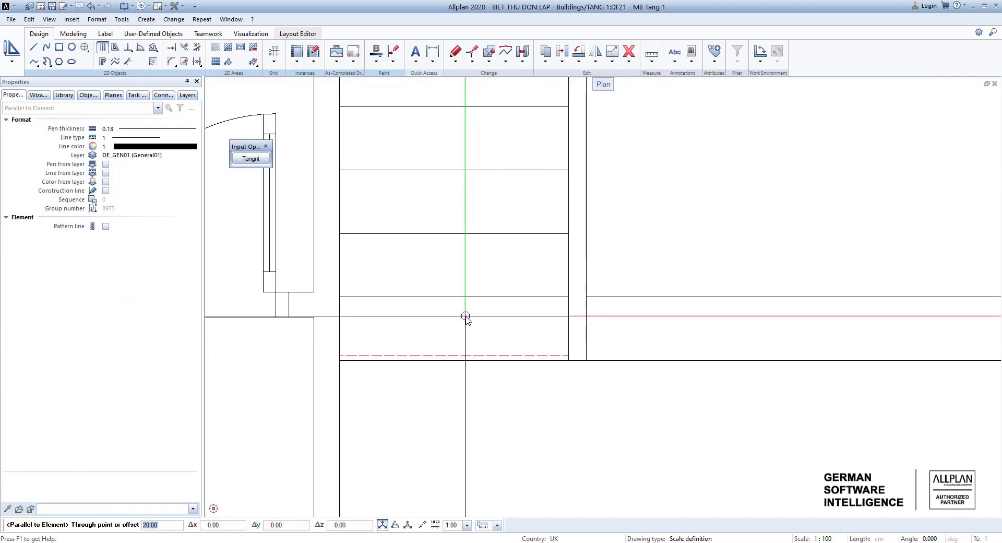
{"action": "type", "text": "25"}
{"action": "key", "text": "Return"}
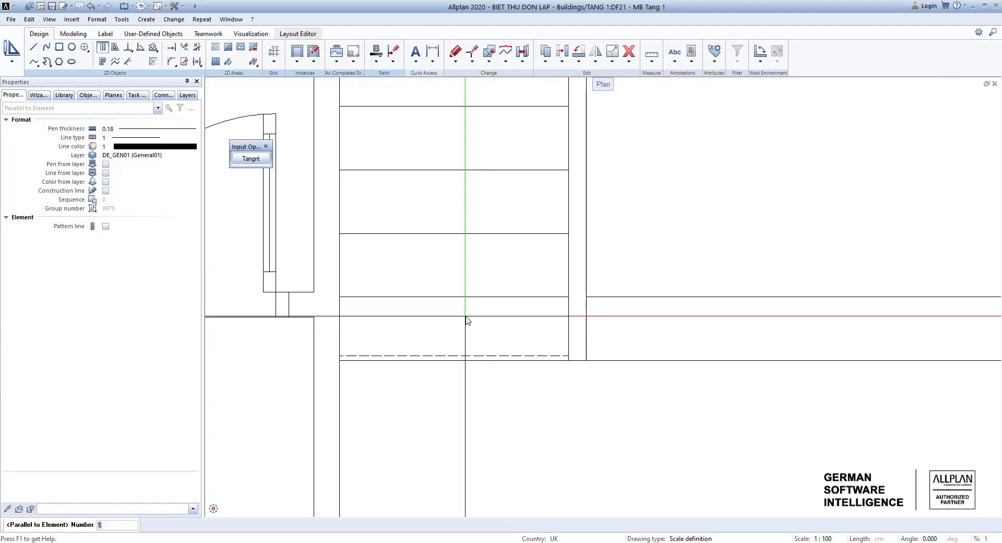
{"action": "key", "text": "Return"}
{"action": "scroll", "coordinate": [540, 305], "scroll_direction": "up", "scroll_amount": 8}
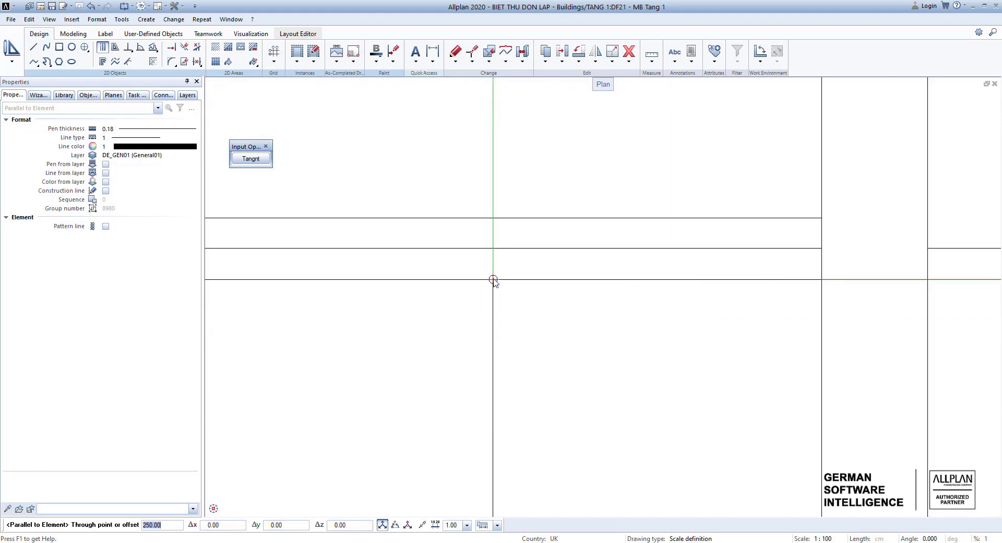
{"action": "scroll", "coordinate": [493, 277], "scroll_direction": "down", "scroll_amount": 7}
{"action": "key", "text": "Escape"}
{"action": "key", "text": "Escape"}
{"action": "middle_click_drag", "start_coordinate": [439, 255], "coordinate": [459, 288]}
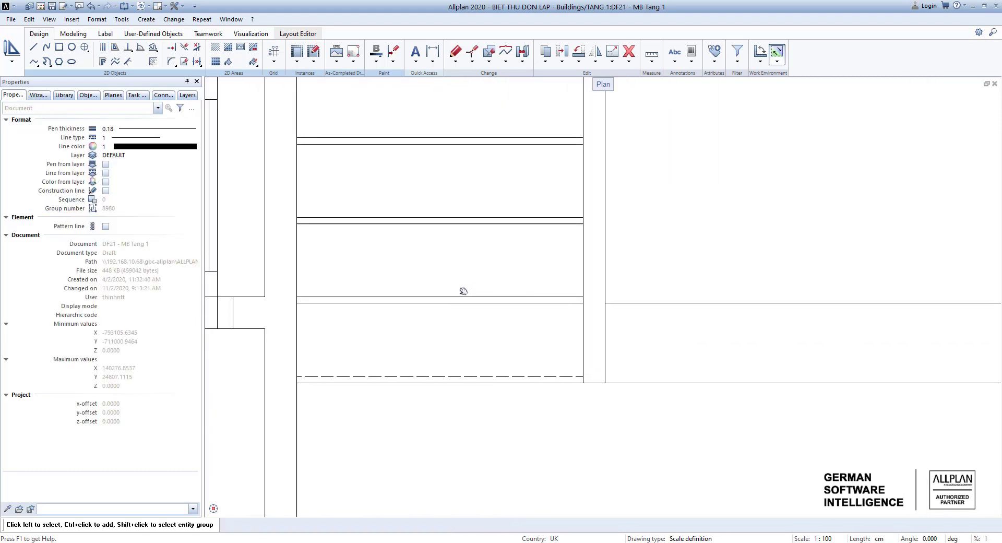
- Change the five copied lines above the treads of the lower flight to dashed line type 3
{"action": "left_click", "coordinate": [460, 297]}
{"action": "scroll", "coordinate": [462, 224], "scroll_direction": "down", "scroll_amount": 3}
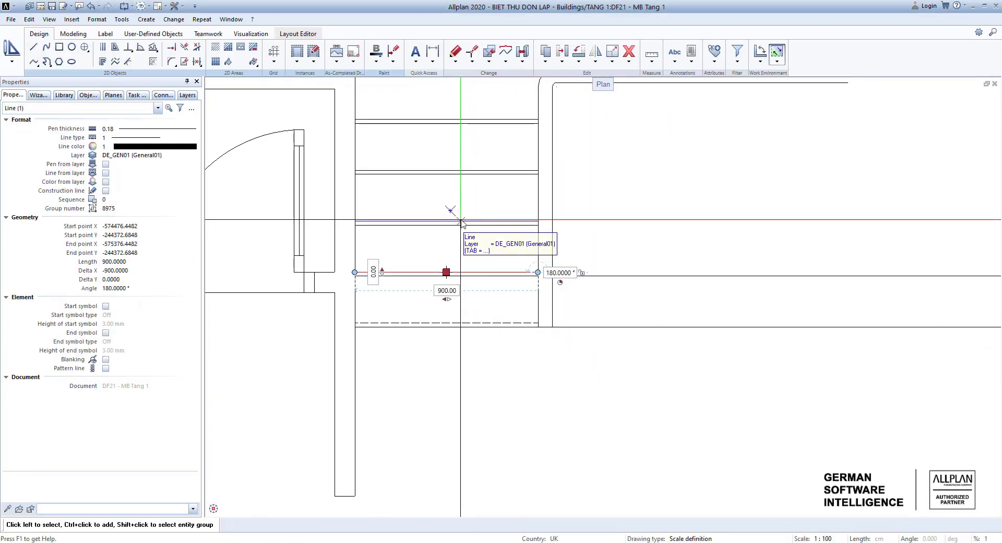
{"action": "left_click", "coordinate": [460, 220], "text": "ctrl"}
{"action": "left_click", "coordinate": [472, 171], "text": "ctrl"}
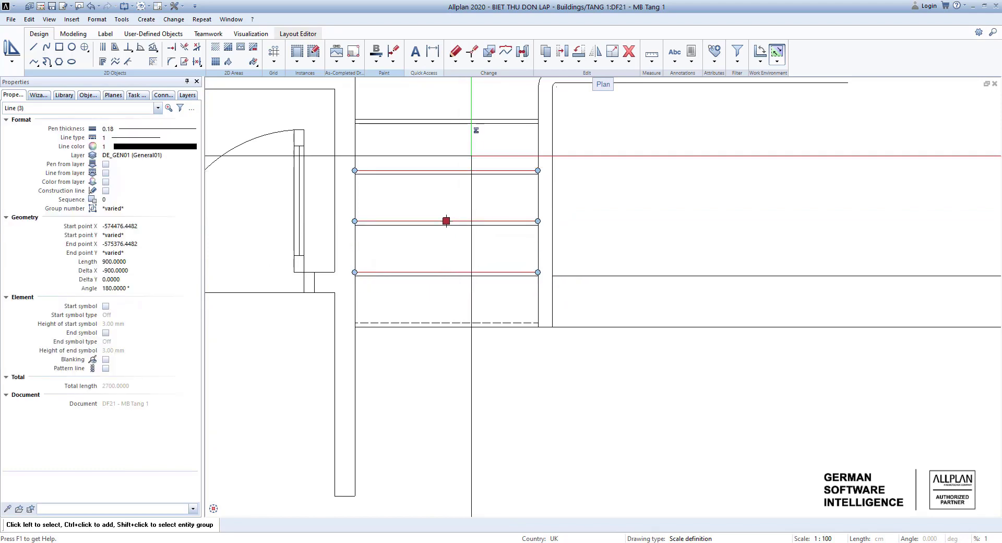
{"action": "left_click", "coordinate": [476, 119], "text": "ctrl"}
{"action": "scroll", "coordinate": [486, 159], "scroll_direction": "down", "scroll_amount": 1}
{"action": "middle_click_drag", "start_coordinate": [485, 159], "coordinate": [489, 250]}
{"action": "scroll", "coordinate": [490, 245], "scroll_direction": "up", "scroll_amount": 2}
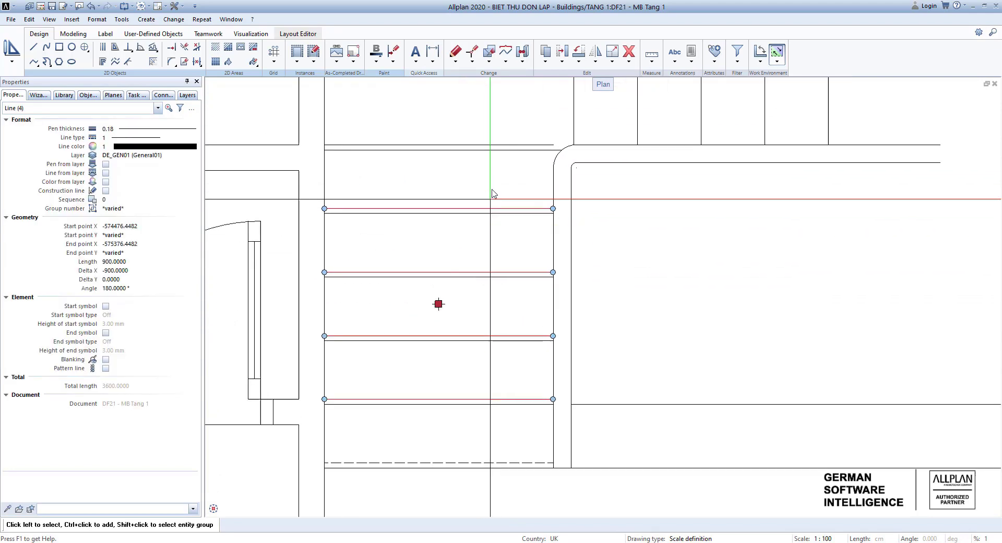
{"action": "left_click", "coordinate": [498, 144], "text": "ctrl"}
{"action": "left_click", "coordinate": [179, 138]}
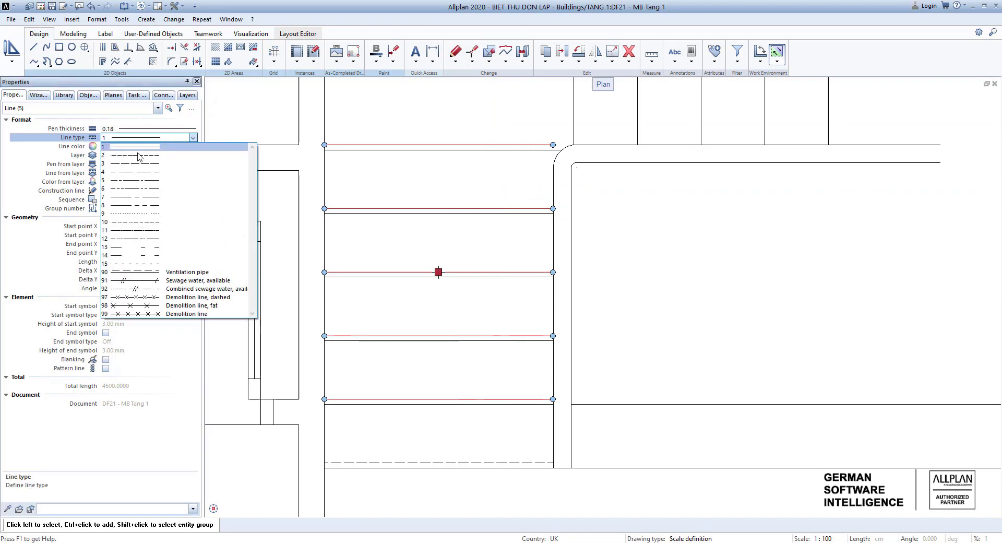
{"action": "left_click", "coordinate": [144, 163]}
{"action": "key", "text": "Escape"}
- Stretch the right end of the topmost dashed line to meet the arc of the outer rounded corner
{"action": "scroll", "coordinate": [558, 152], "scroll_direction": "up", "scroll_amount": 4}
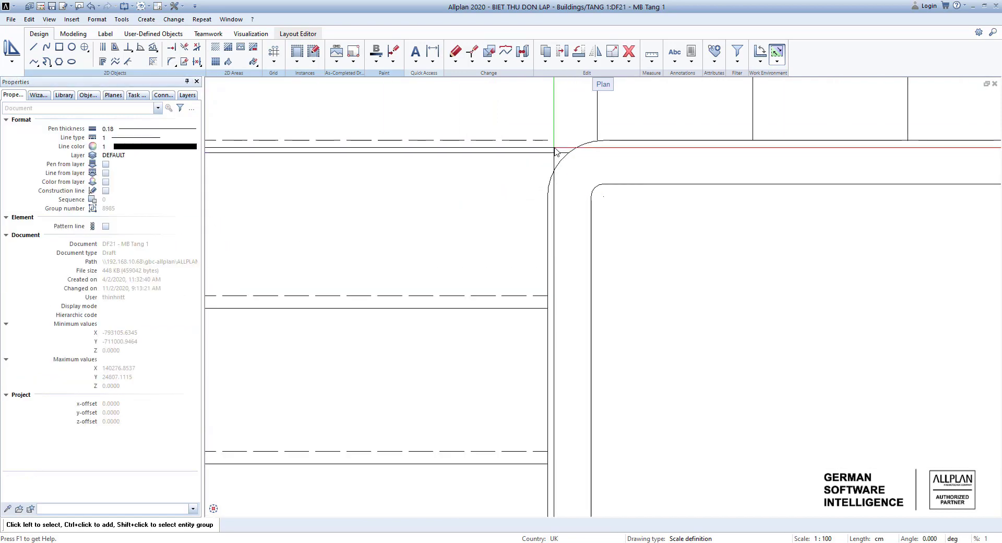
{"action": "key", "text": "s"}
{"action": "left_click_drag", "start_coordinate": [558, 148], "coordinate": [544, 134]}
{"action": "left_click", "coordinate": [547, 141]}
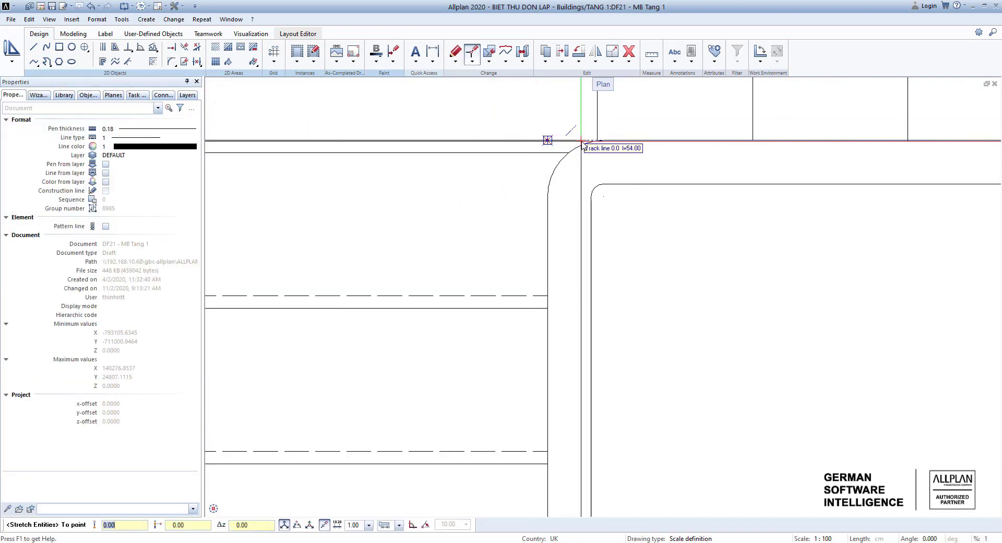
{"action": "left_click", "coordinate": [593, 141]}
{"action": "key", "text": "Escape"}
{"action": "scroll", "coordinate": [600, 156], "scroll_direction": "down", "scroll_amount": 4}
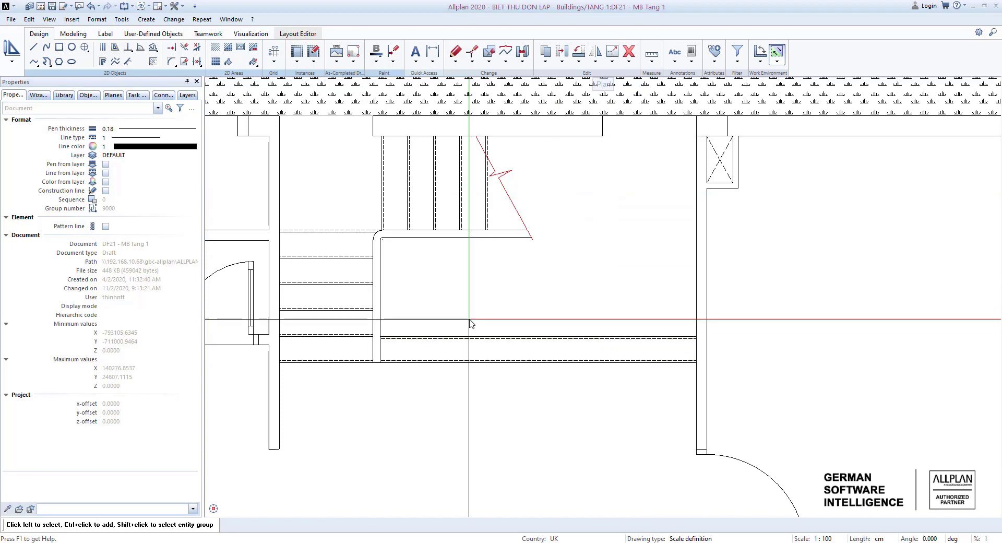
- Draw a vertical walking line from the middle of the bottom tread line up to the mid-width of the upper flight
{"action": "left_click", "coordinate": [36, 47]}
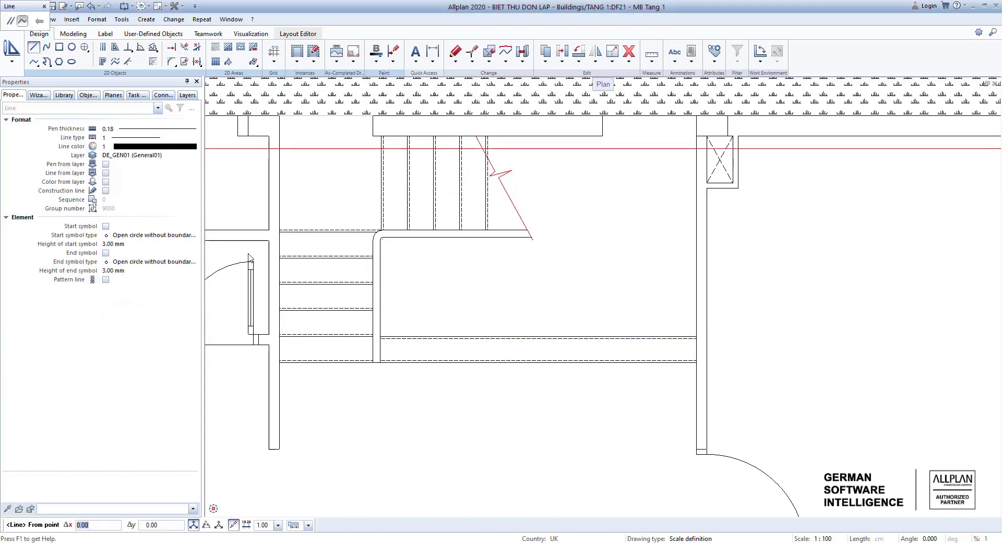
{"action": "left_click", "coordinate": [326, 362]}
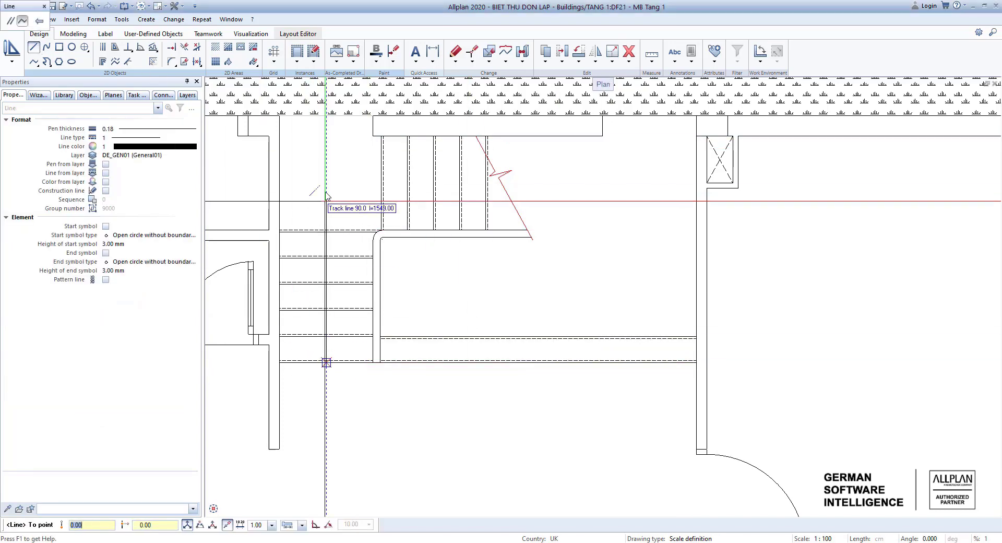
{"action": "left_click", "coordinate": [328, 178]}
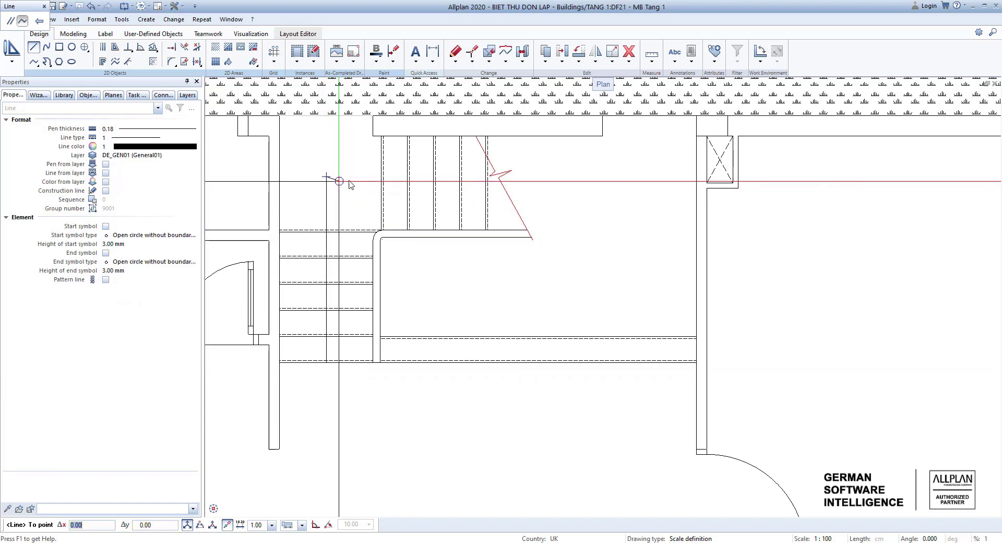
{"action": "scroll", "coordinate": [458, 185], "scroll_direction": "up", "scroll_amount": 2}
{"action": "middle_click_drag", "start_coordinate": [458, 194], "coordinate": [564, 223]}
{"action": "scroll", "coordinate": [490, 212], "scroll_direction": "up", "scroll_amount": 2}
{"action": "key", "text": "Escape"}
{"action": "key", "text": "Escape"}
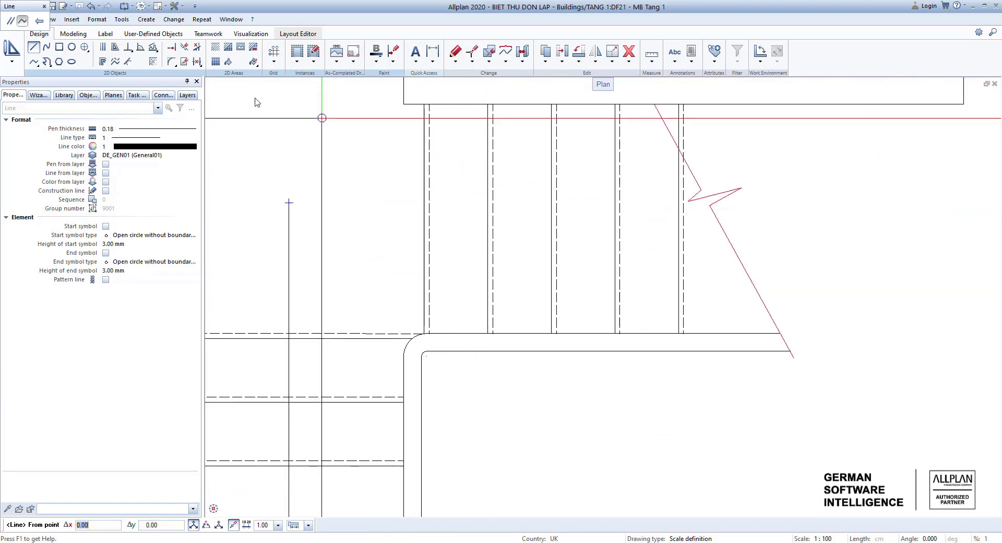
- Draw a horizontal line about 1565 long from the vertical line's upper end to the break line, with a Black arrow 45 w/o boundary lines end symbol
{"action": "left_click", "coordinate": [34, 47]}
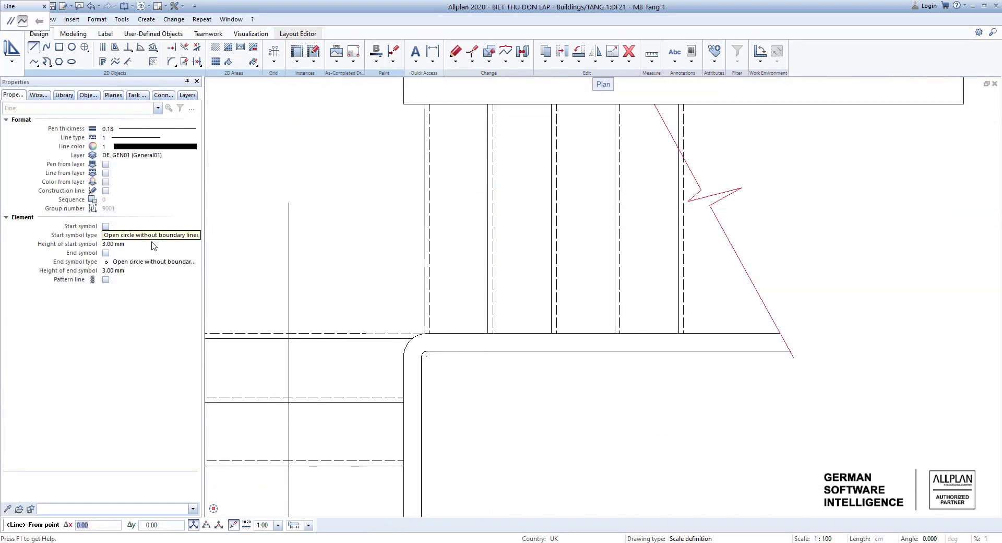
{"action": "left_click", "coordinate": [142, 262]}
{"action": "scroll", "coordinate": [154, 412], "scroll_direction": "down", "scroll_amount": 3}
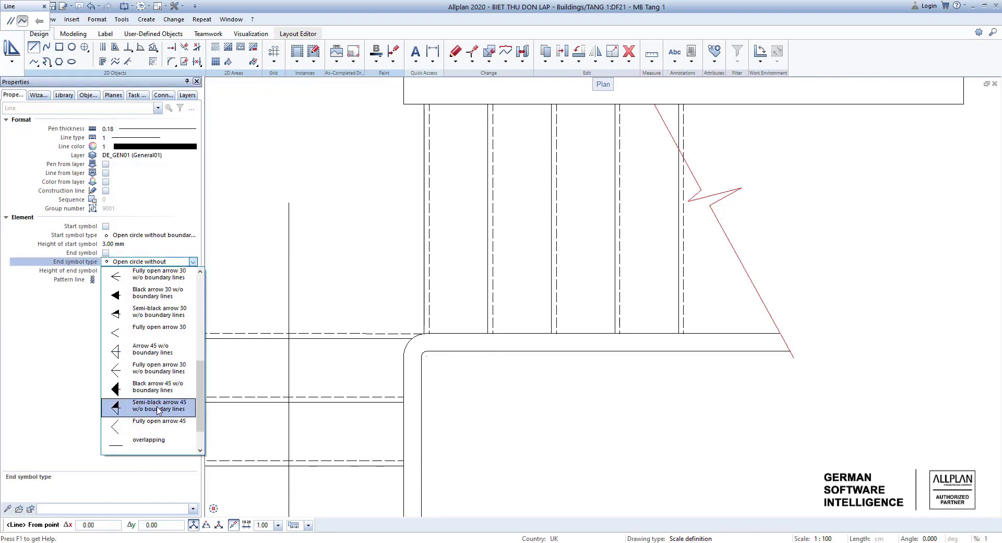
{"action": "left_click", "coordinate": [160, 387]}
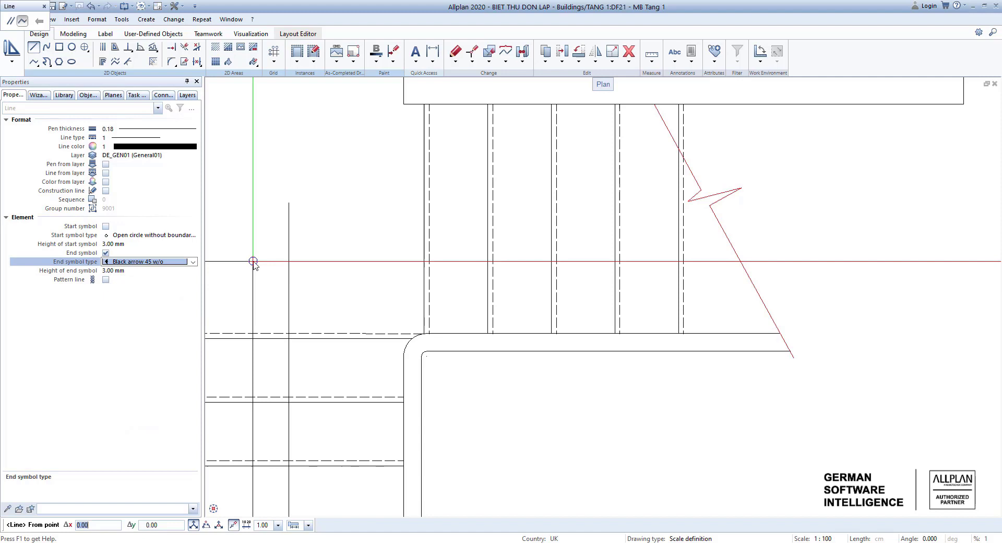
{"action": "left_click", "coordinate": [155, 274]}
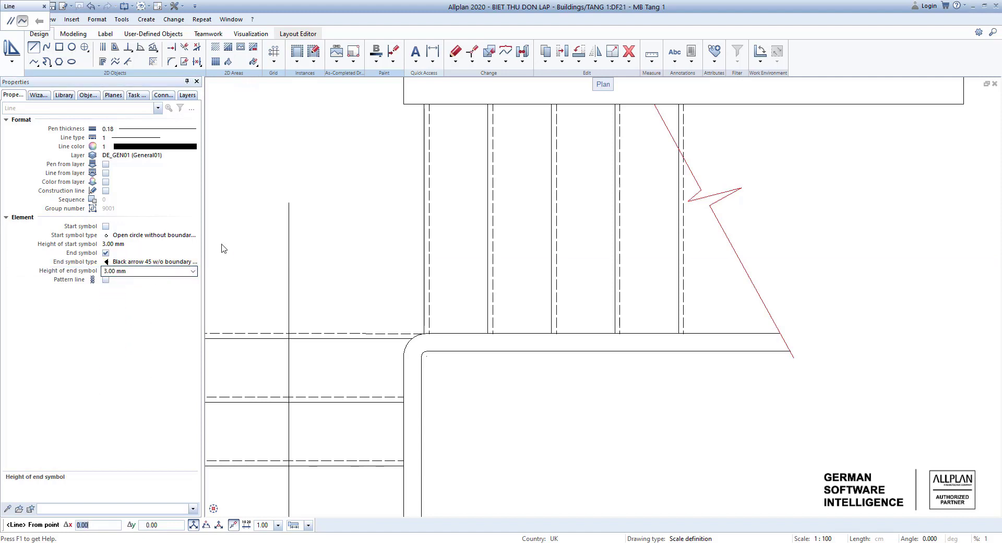
{"action": "left_click", "coordinate": [289, 202]}
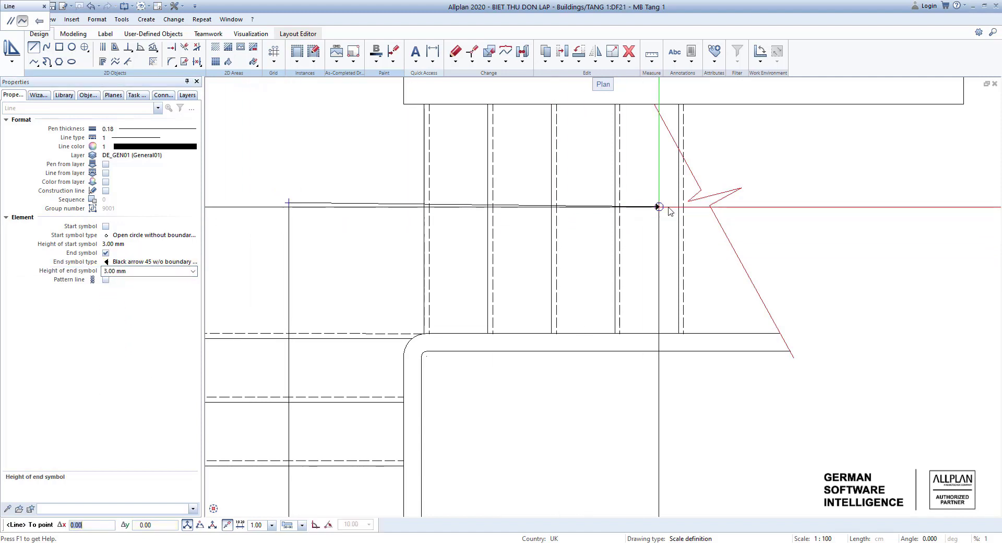
{"action": "scroll", "coordinate": [682, 205], "scroll_direction": "up", "scroll_amount": 3}
{"action": "left_click", "coordinate": [695, 200]}
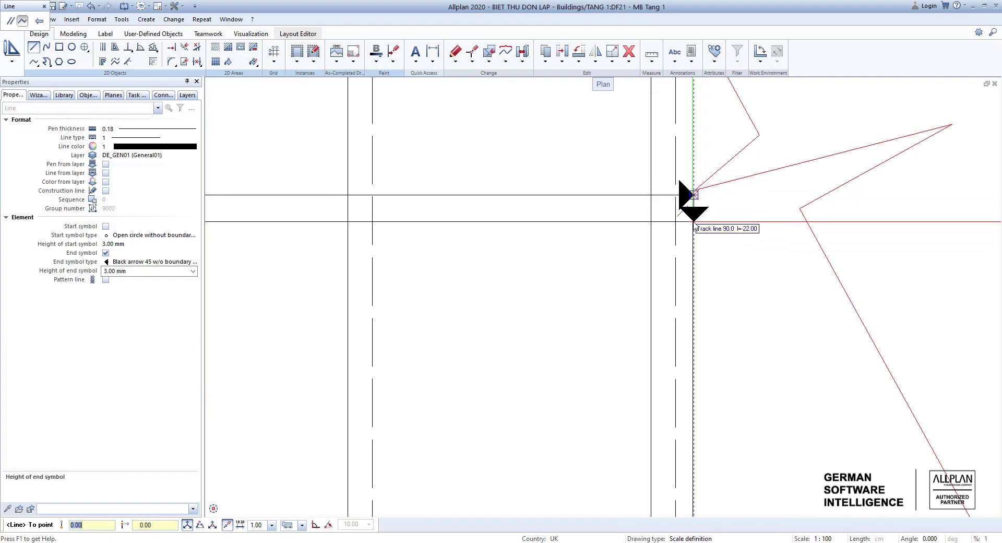
{"action": "scroll", "coordinate": [690, 201], "scroll_direction": "down", "scroll_amount": 3}
{"action": "key", "text": "Escape"}
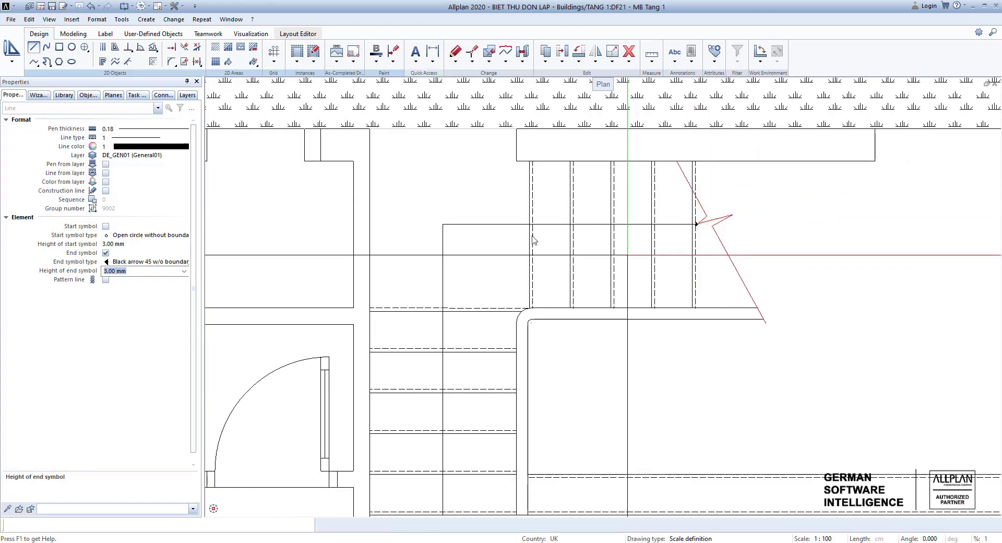
- Set the height of the arrow symbol on the horizontal walking line to 12 mm
{"action": "left_click", "coordinate": [441, 229]}
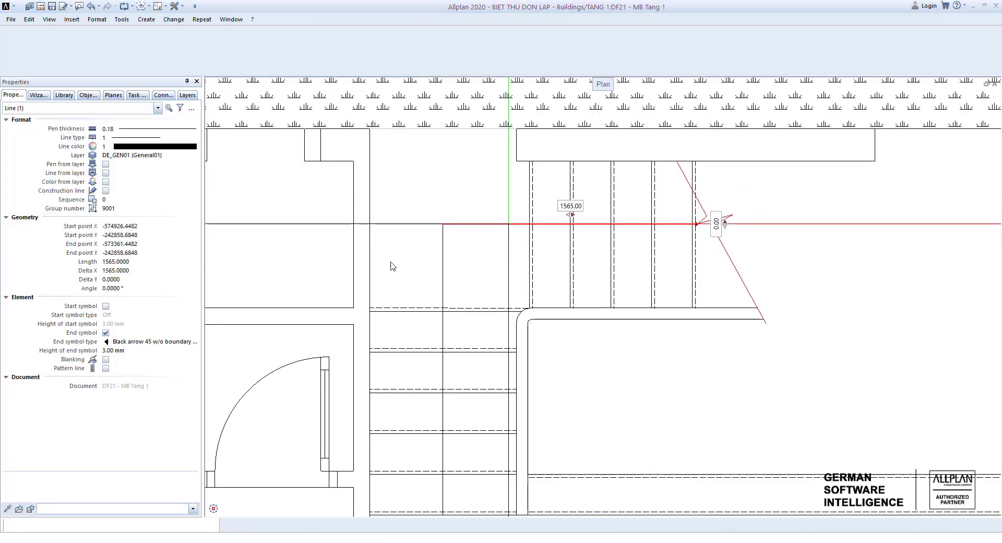
{"action": "left_click", "coordinate": [137, 355]}
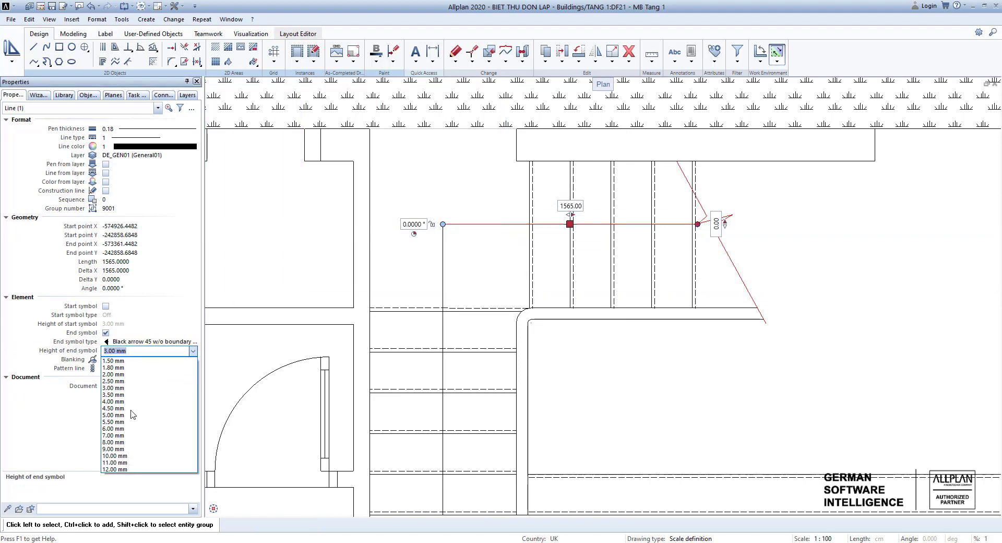
{"action": "left_click", "coordinate": [130, 449]}
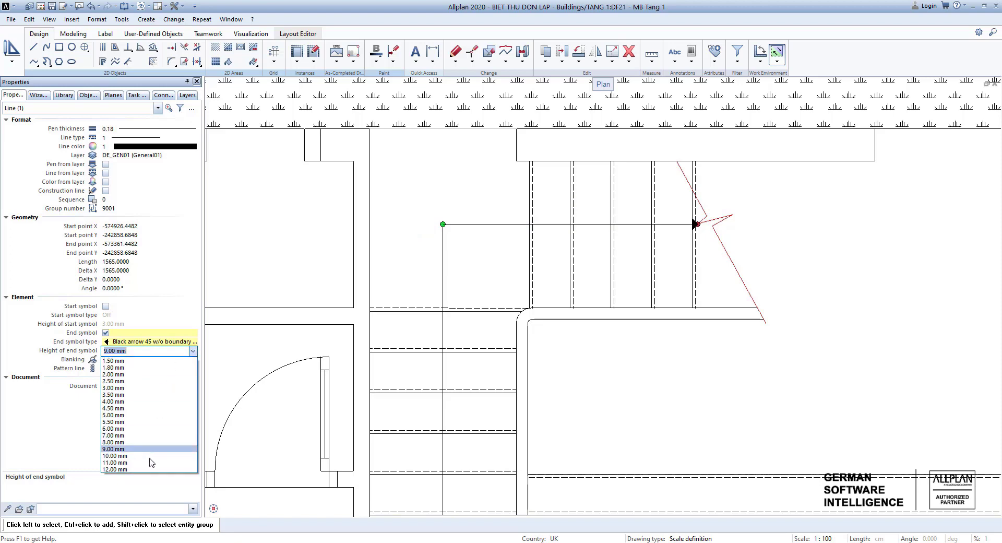
{"action": "left_click", "coordinate": [150, 469]}
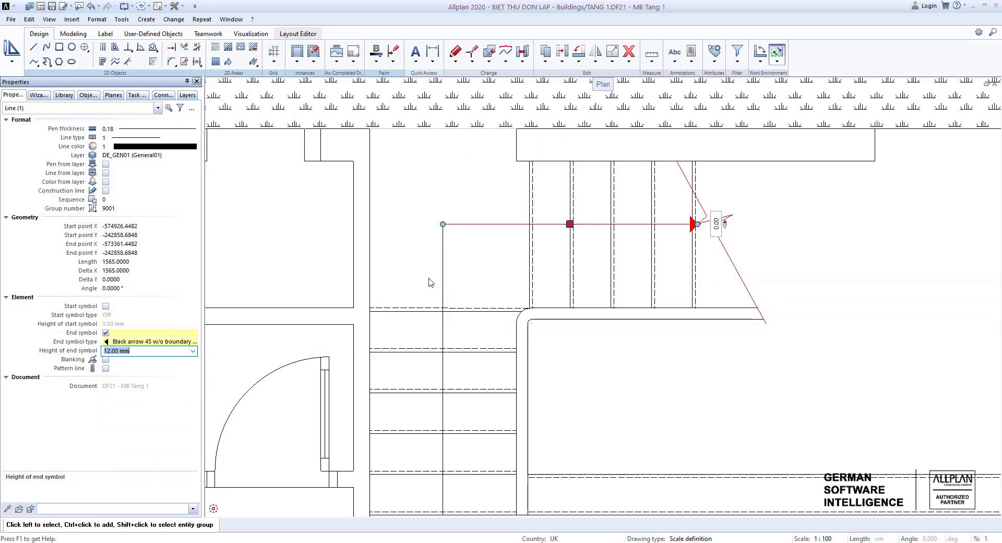
{"action": "key", "text": "Escape"}
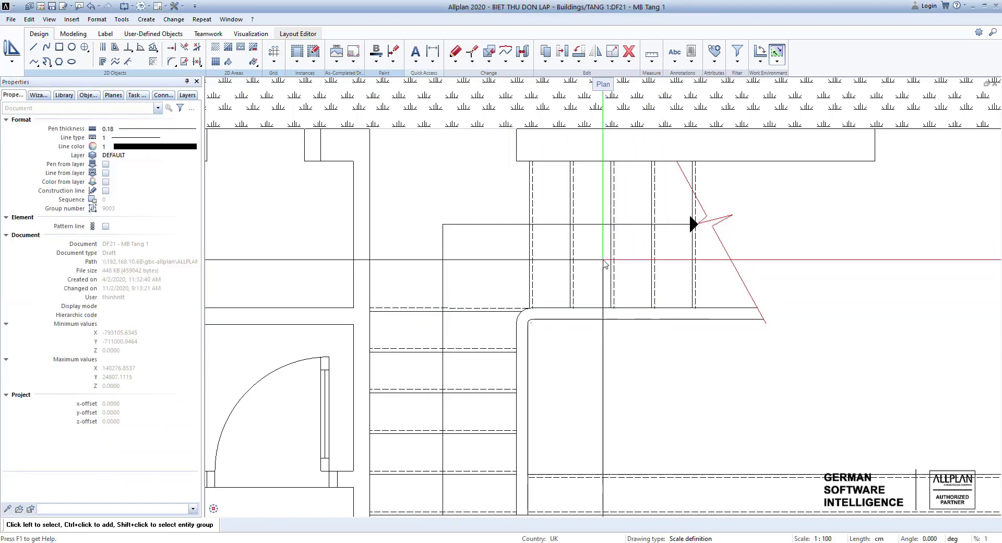
- Change the line colour of both walking line segments to red, colour 6
{"action": "scroll", "coordinate": [612, 256], "scroll_direction": "down", "scroll_amount": 2}
{"action": "middle_click_drag", "start_coordinate": [610, 252], "coordinate": [477, 239]}
{"action": "scroll", "coordinate": [474, 239], "scroll_direction": "down", "scroll_amount": 2}
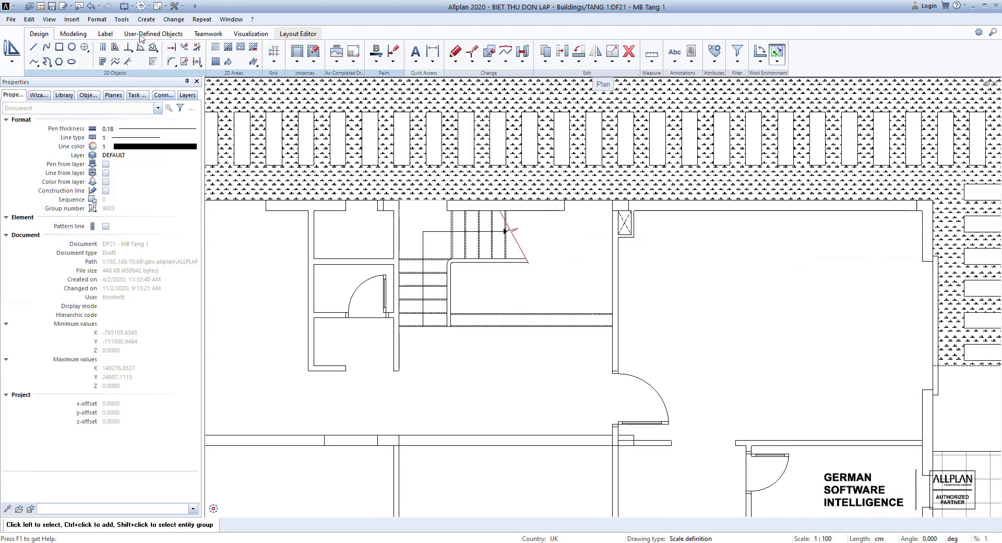
{"action": "scroll", "coordinate": [459, 232], "scroll_direction": "up", "scroll_amount": 3}
{"action": "scroll", "coordinate": [393, 222], "scroll_direction": "up", "scroll_amount": 2}
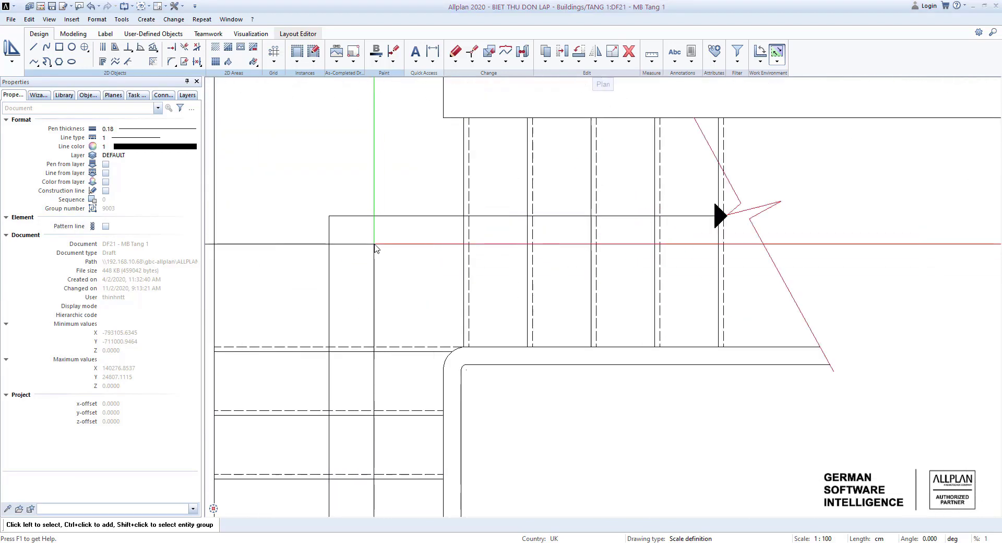
{"action": "left_click_drag", "start_coordinate": [373, 249], "coordinate": [320, 197]}
{"action": "left_click", "coordinate": [179, 147]}
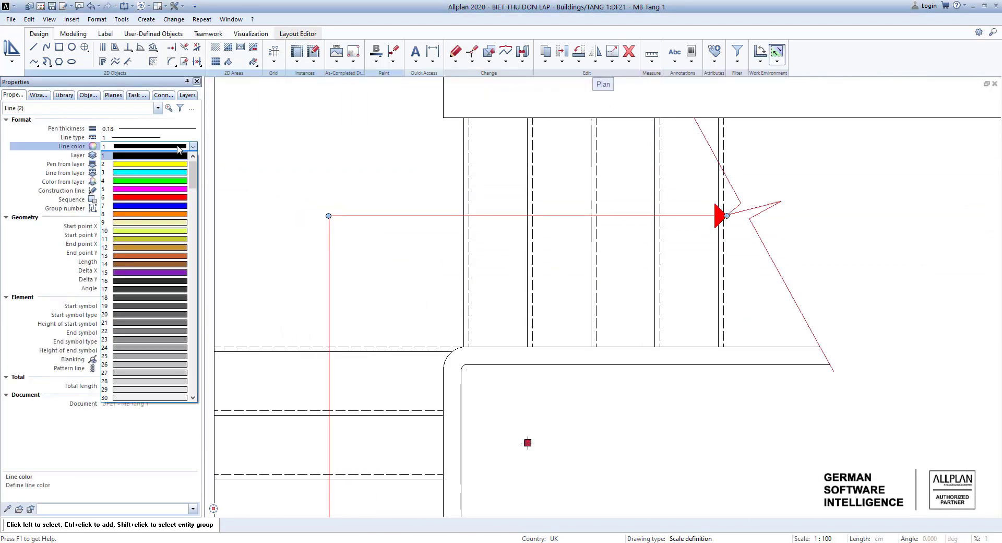
{"action": "left_click", "coordinate": [155, 200]}
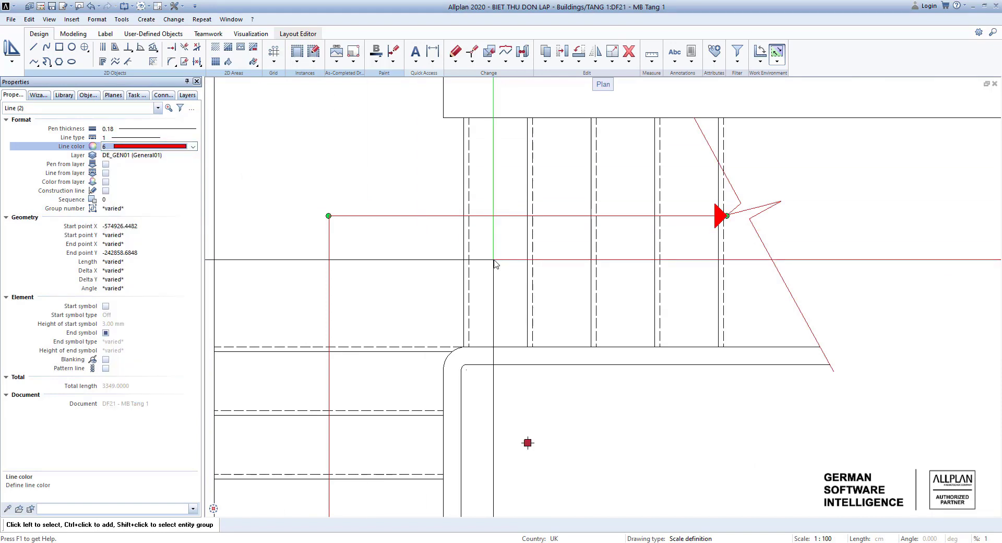
{"action": "key", "text": "Escape"}
{"action": "scroll", "coordinate": [483, 260], "scroll_direction": "down", "scroll_amount": 3}
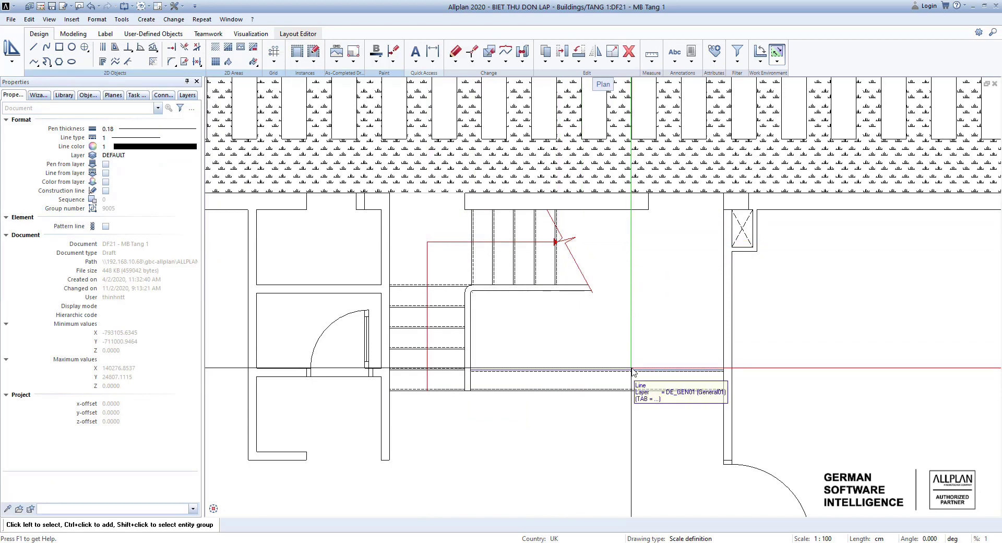
{"action": "scroll", "coordinate": [632, 370], "scroll_direction": "down", "scroll_amount": 1}
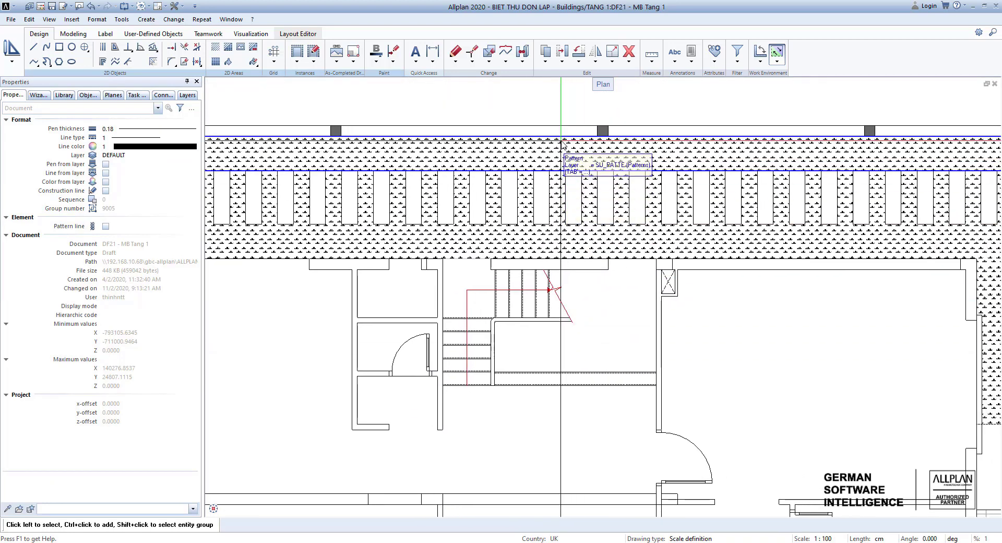